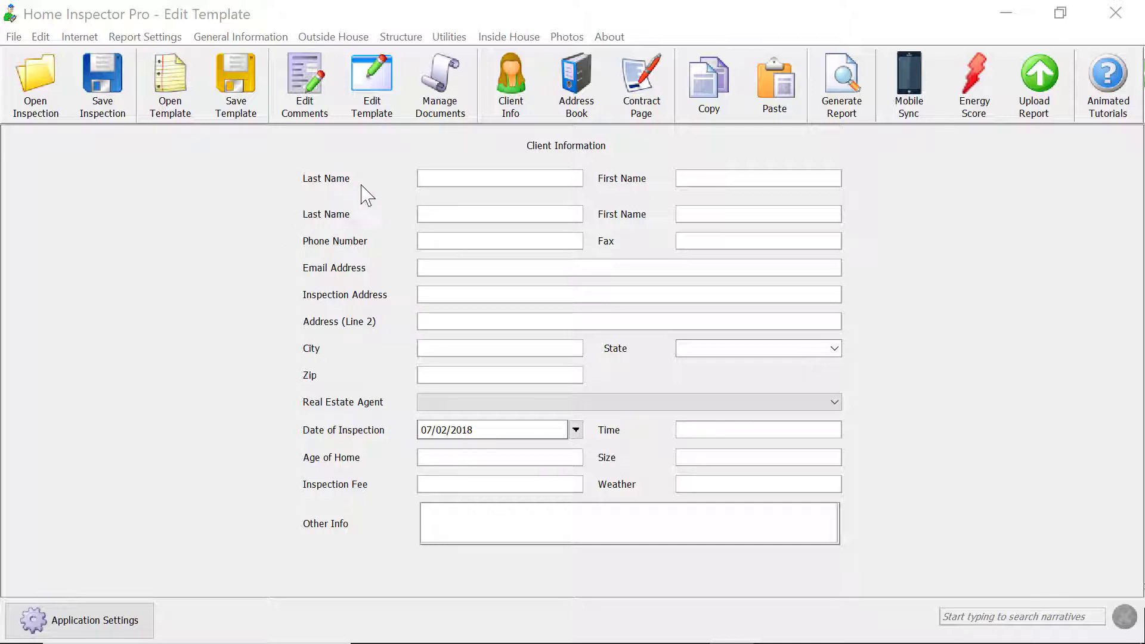
Step: Open the template editor and browse the Inspection Details, Grounds, Exterior Areas and Garage items
{"action": "left_click", "coordinate": [373, 92]}
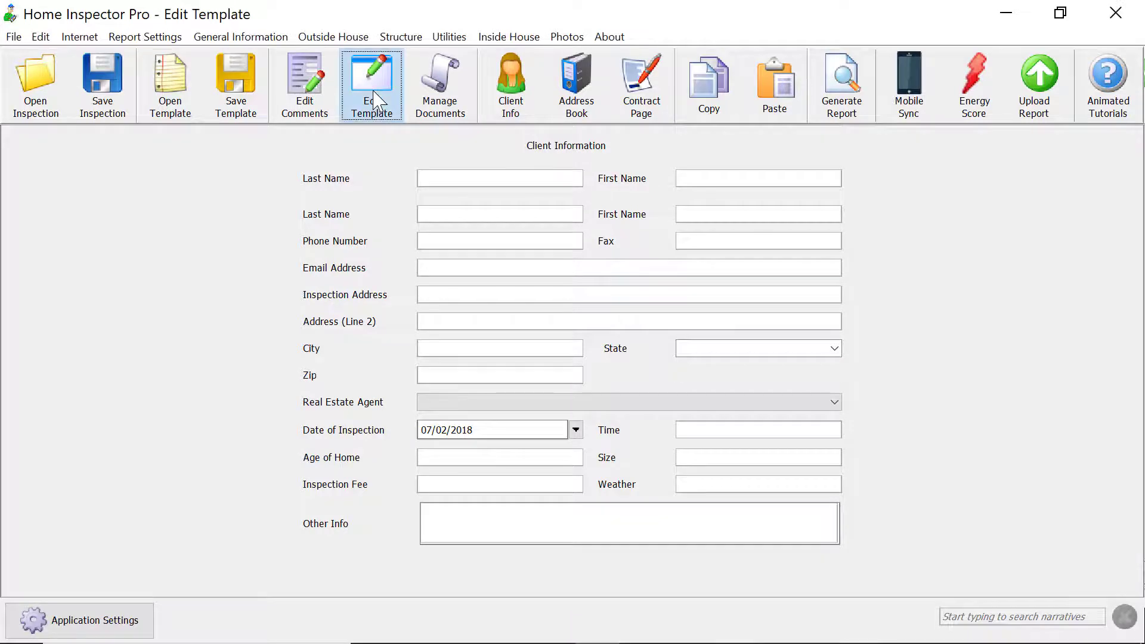
{"action": "left_click_drag", "start_coordinate": [511, 23], "coordinate": [349, 70]}
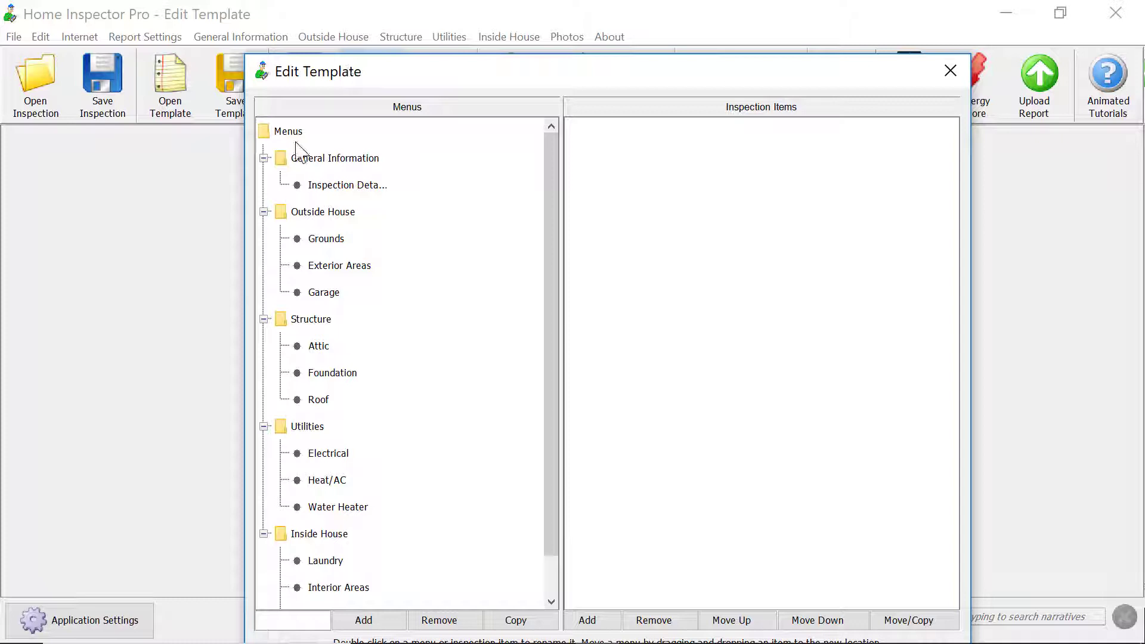
{"action": "left_click", "coordinate": [321, 188]}
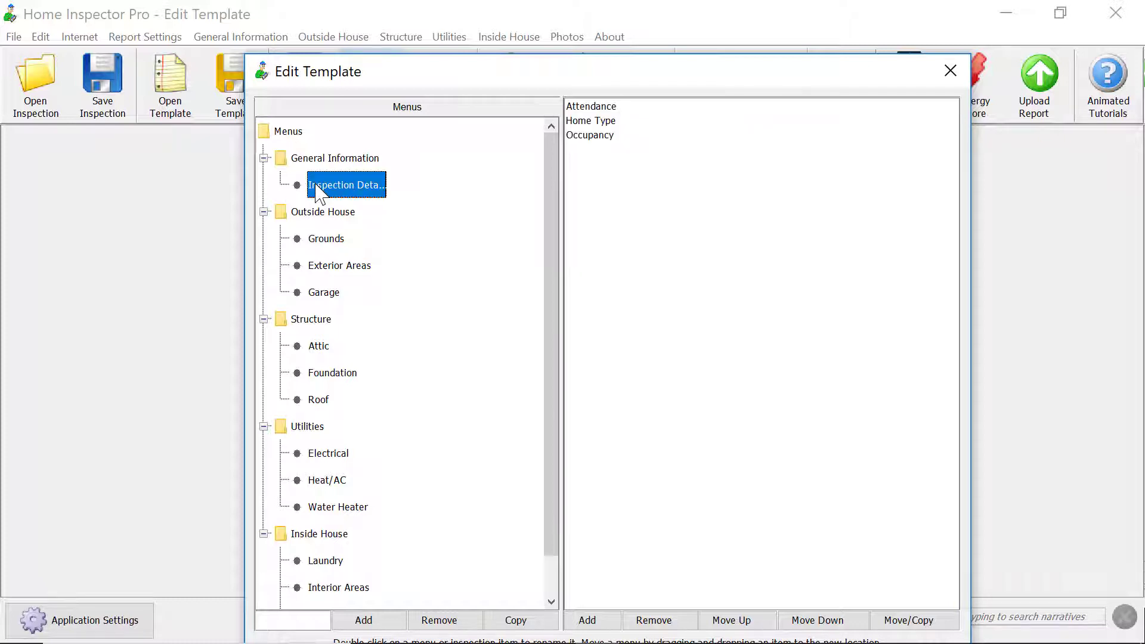
{"action": "left_click", "coordinate": [316, 241]}
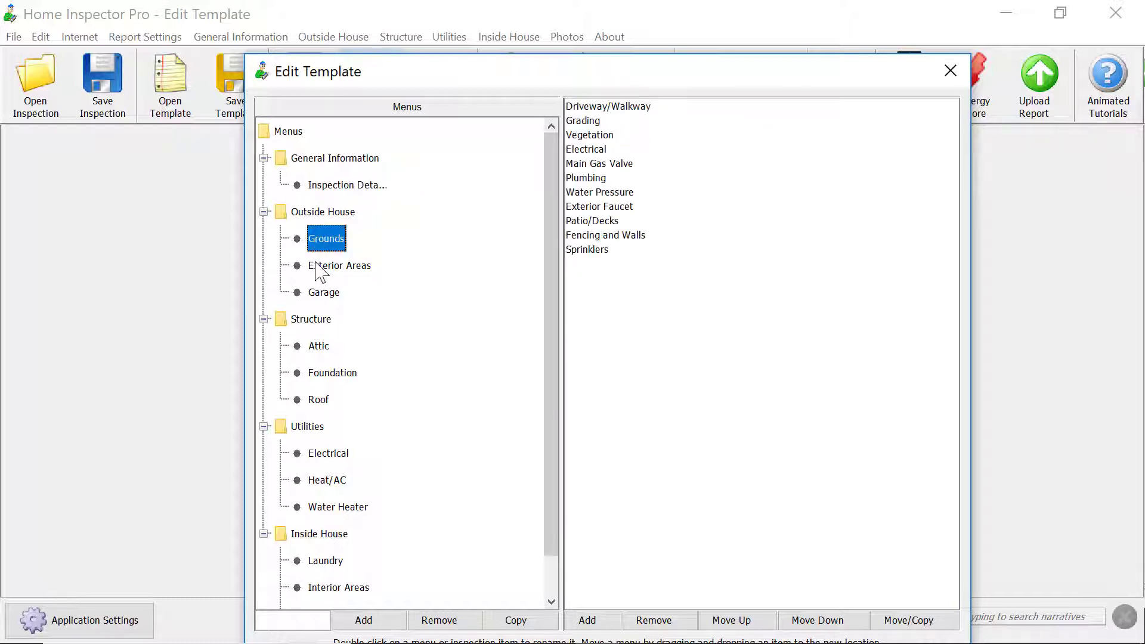
{"action": "left_click", "coordinate": [315, 269]}
{"action": "left_click", "coordinate": [322, 243]}
{"action": "left_click", "coordinate": [322, 270]}
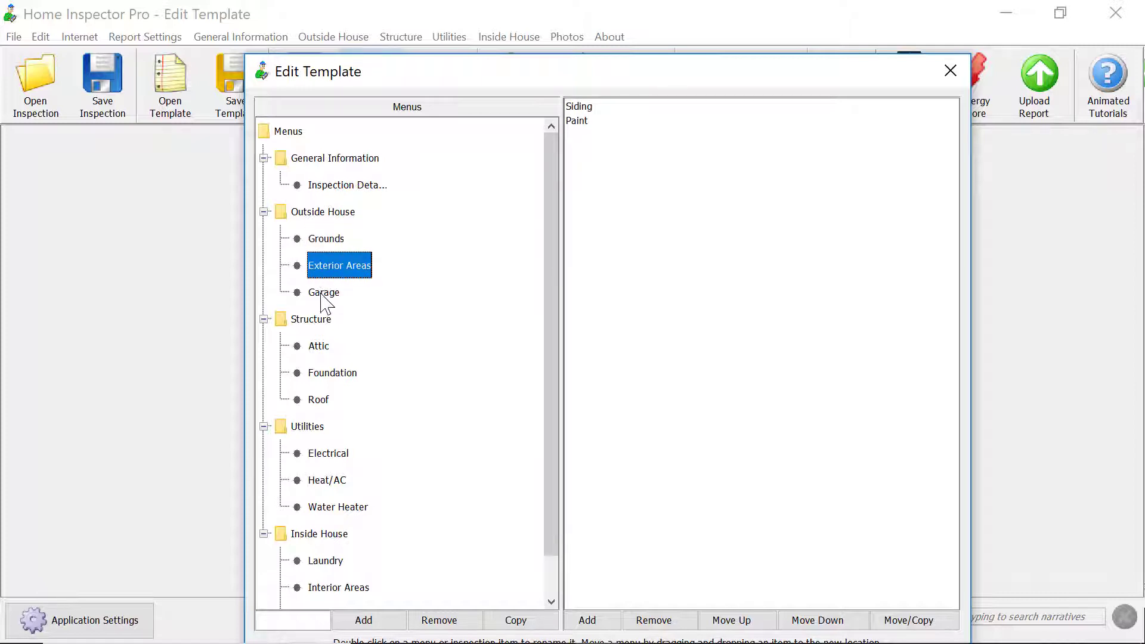
{"action": "left_click", "coordinate": [322, 293]}
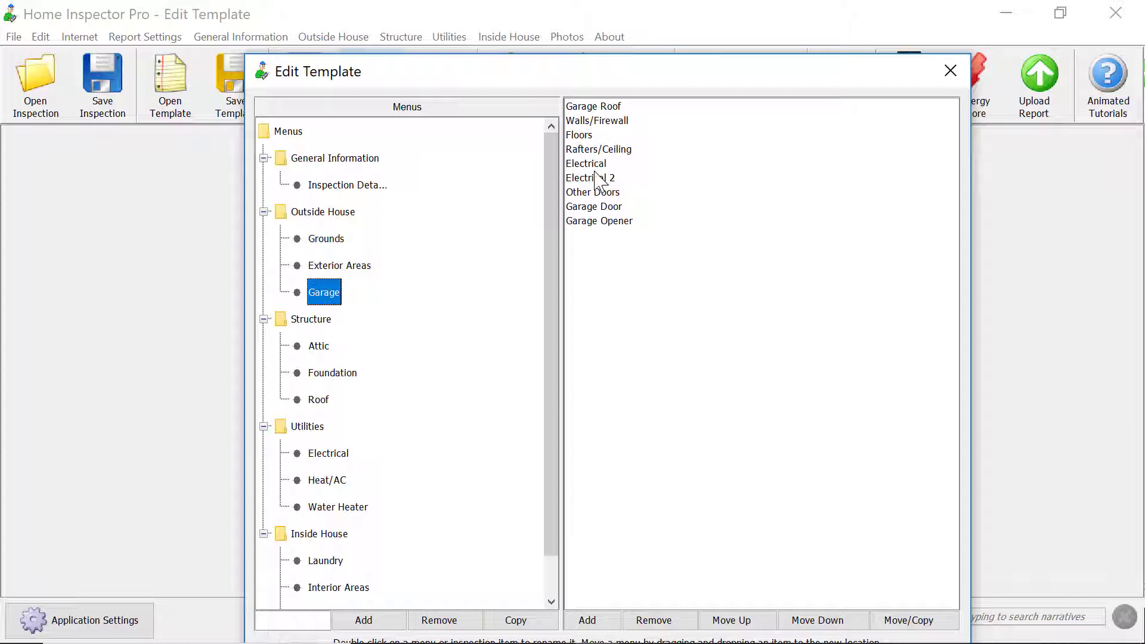
Step: Look through the Outside House, General Information and Structure sections in the Menus tree
{"action": "left_click", "coordinate": [294, 214]}
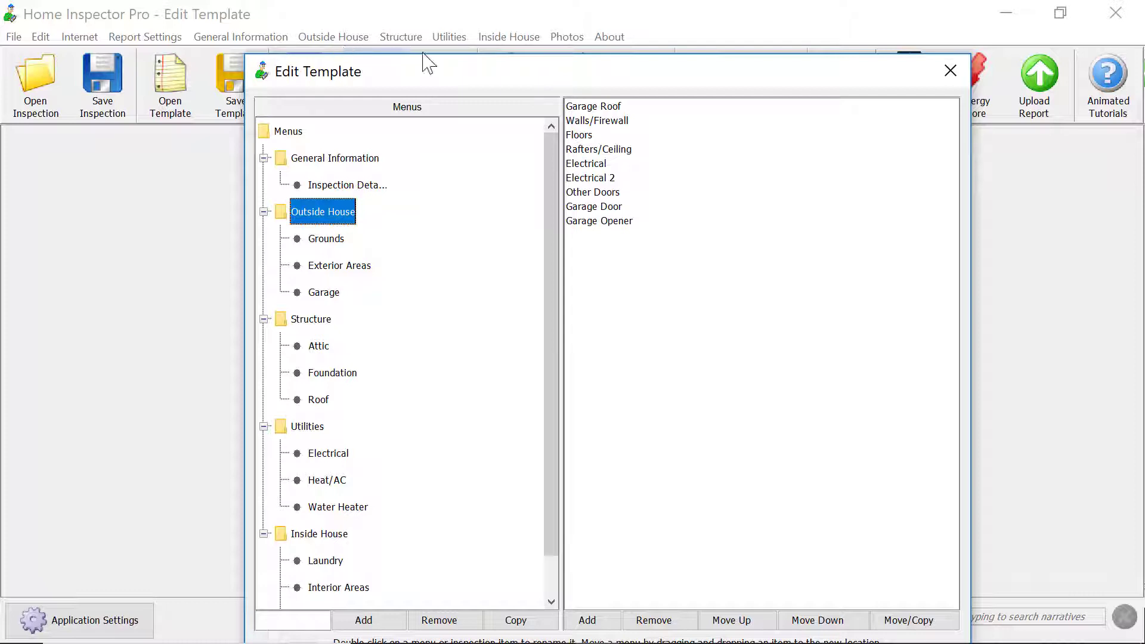
{"action": "left_click", "coordinate": [313, 160]}
{"action": "left_click", "coordinate": [318, 220]}
{"action": "left_click", "coordinate": [304, 324]}
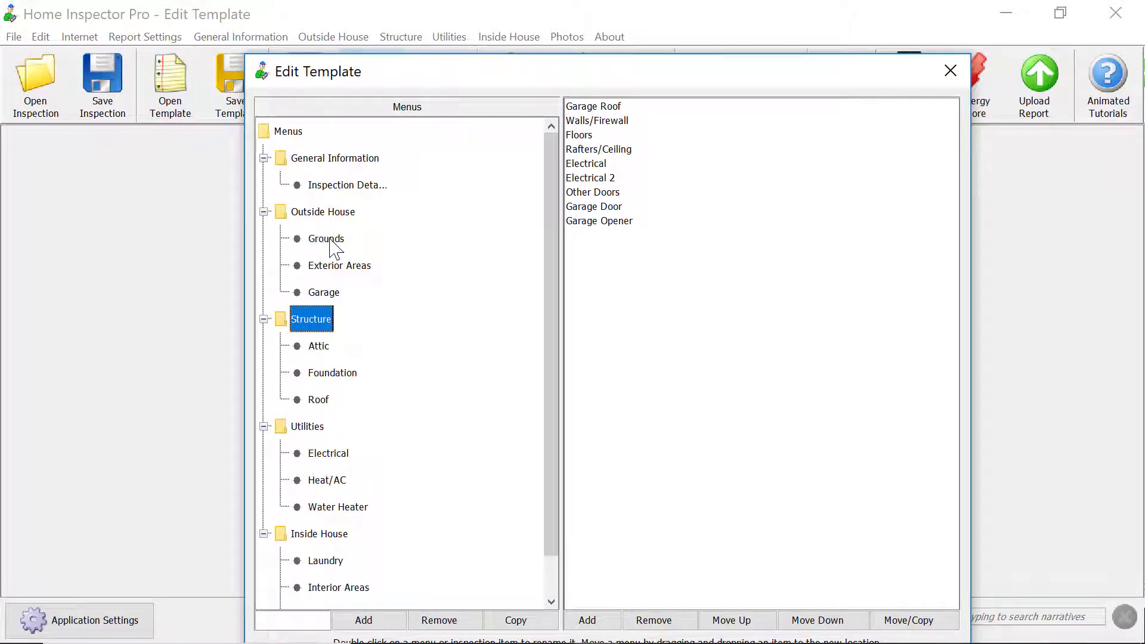
Step: Move the Garage section from Outside House into Structure
{"action": "left_click", "coordinate": [321, 293]}
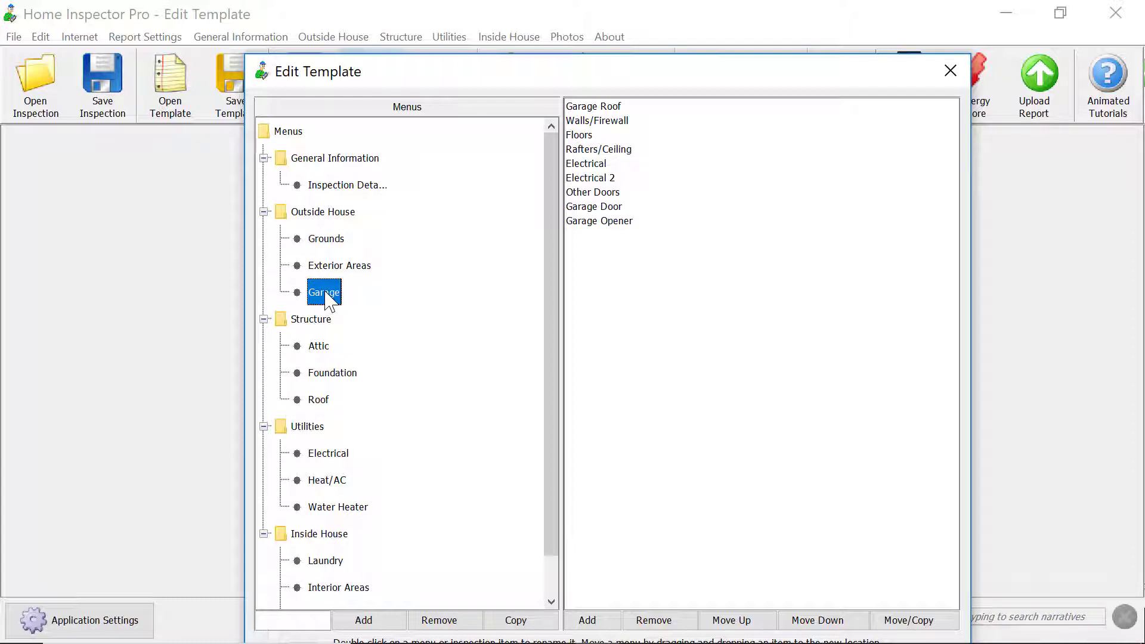
{"action": "left_click_drag", "start_coordinate": [324, 292], "coordinate": [314, 339]}
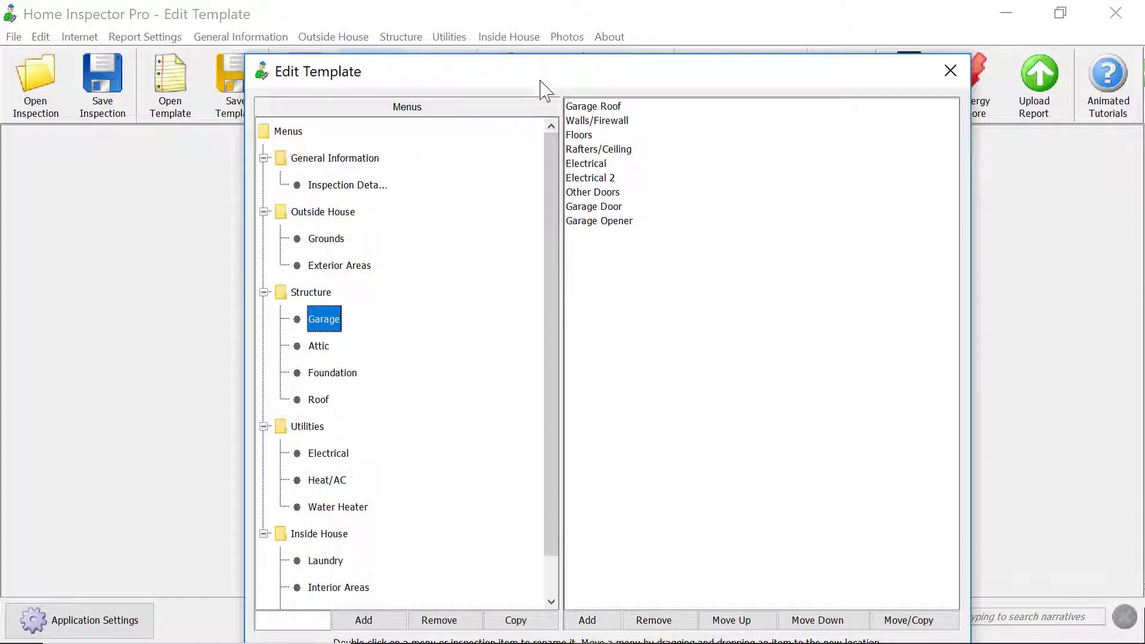
{"action": "left_click_drag", "start_coordinate": [547, 74], "coordinate": [568, 40]}
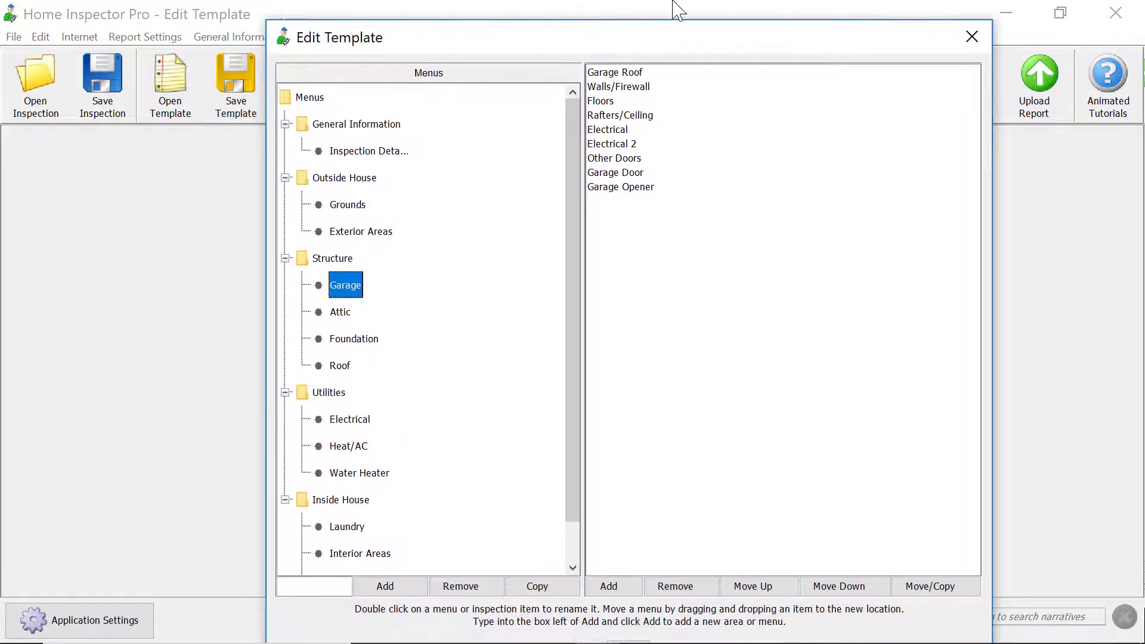
{"action": "left_click_drag", "start_coordinate": [665, 35], "coordinate": [670, 1]}
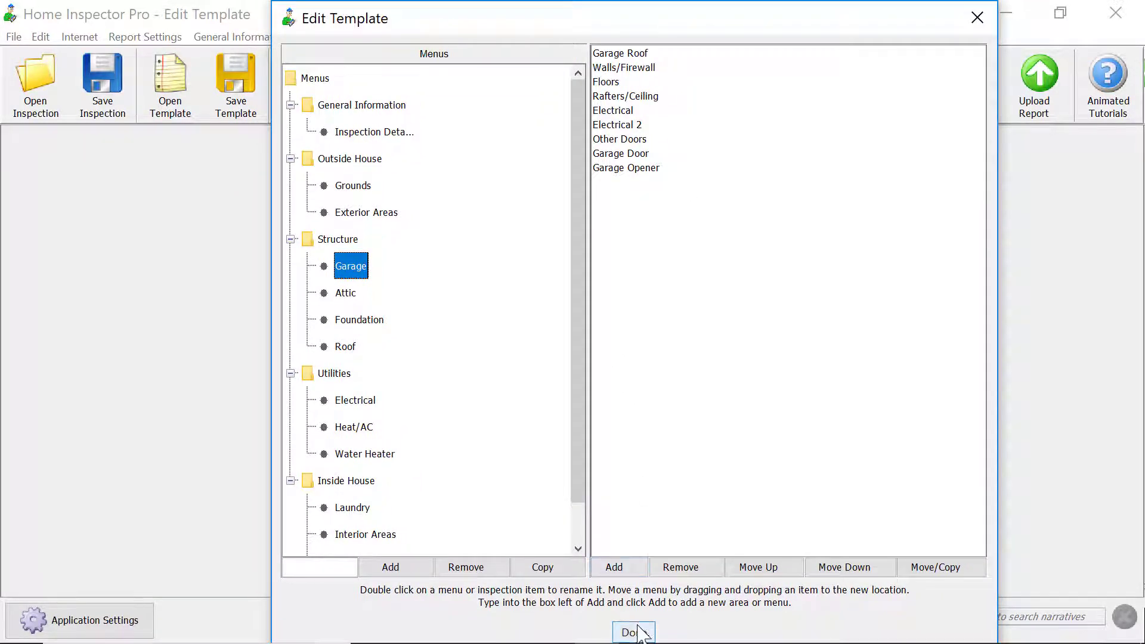
Step: Close the editor, confirm Structure's menu now includes Garage, and reopen the template editor
{"action": "left_click", "coordinate": [635, 631]}
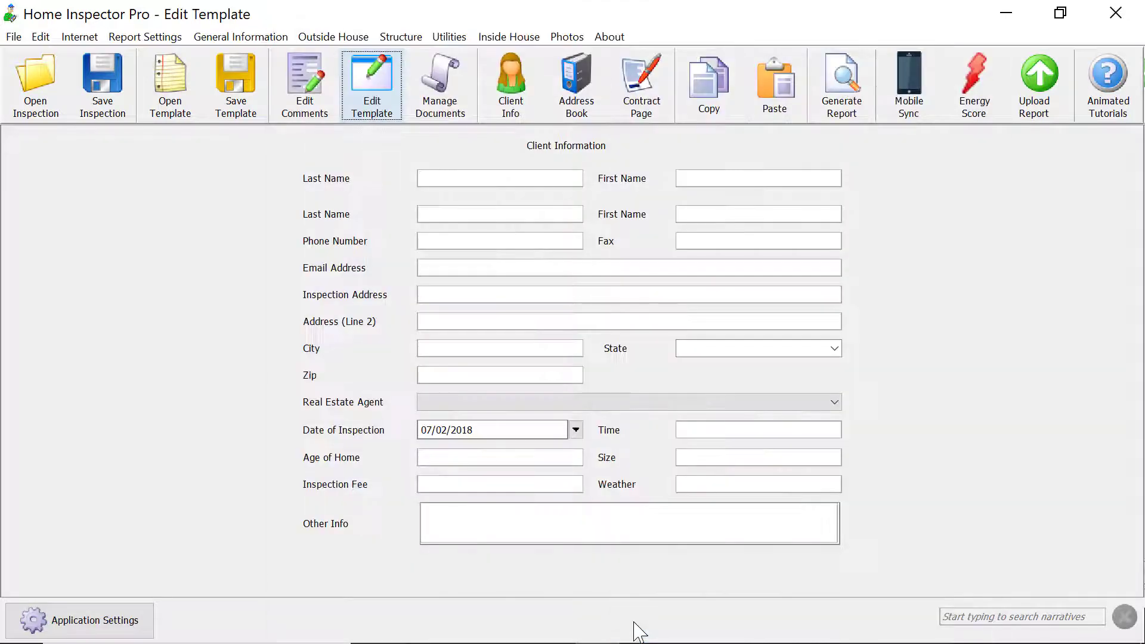
{"action": "left_click", "coordinate": [399, 37]}
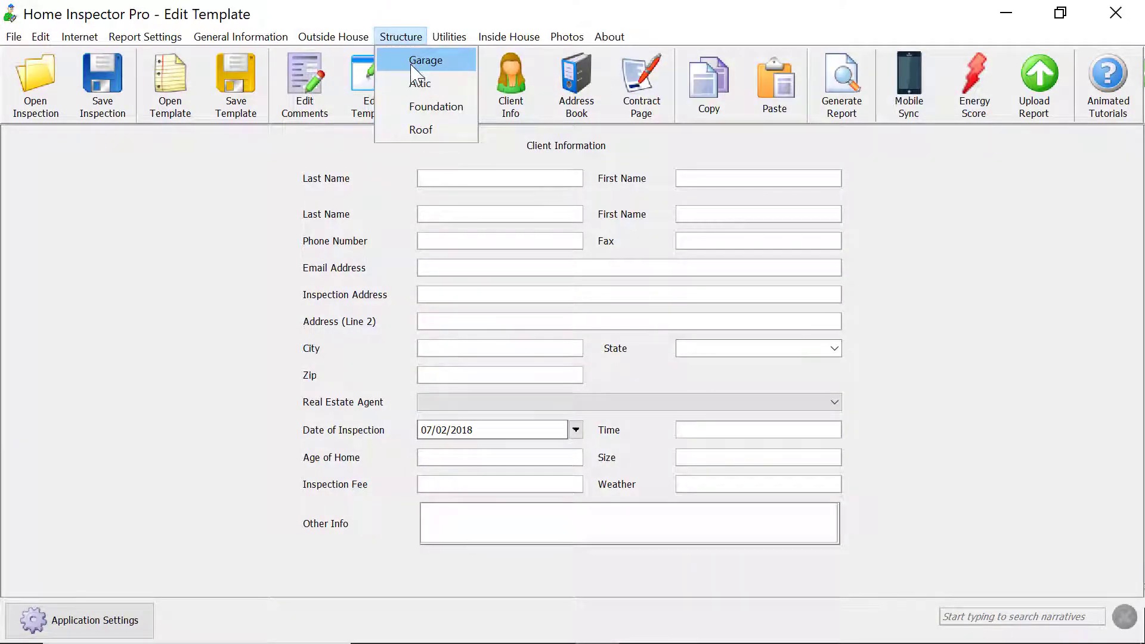
{"action": "mouse_move", "coordinate": [344, 33]}
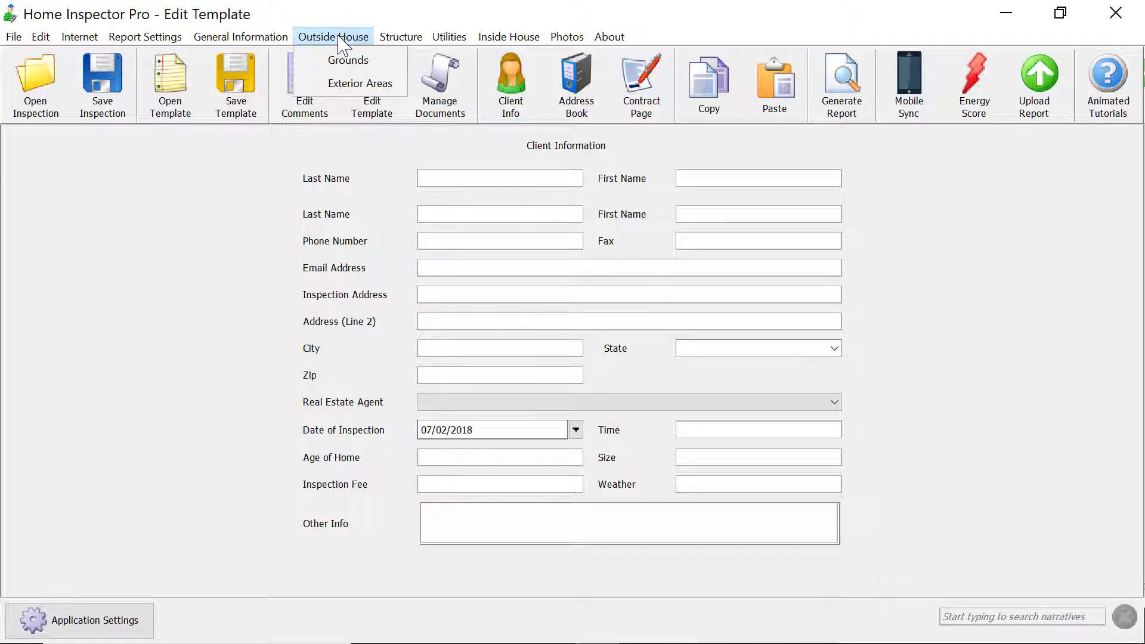
{"action": "left_click", "coordinate": [377, 33]}
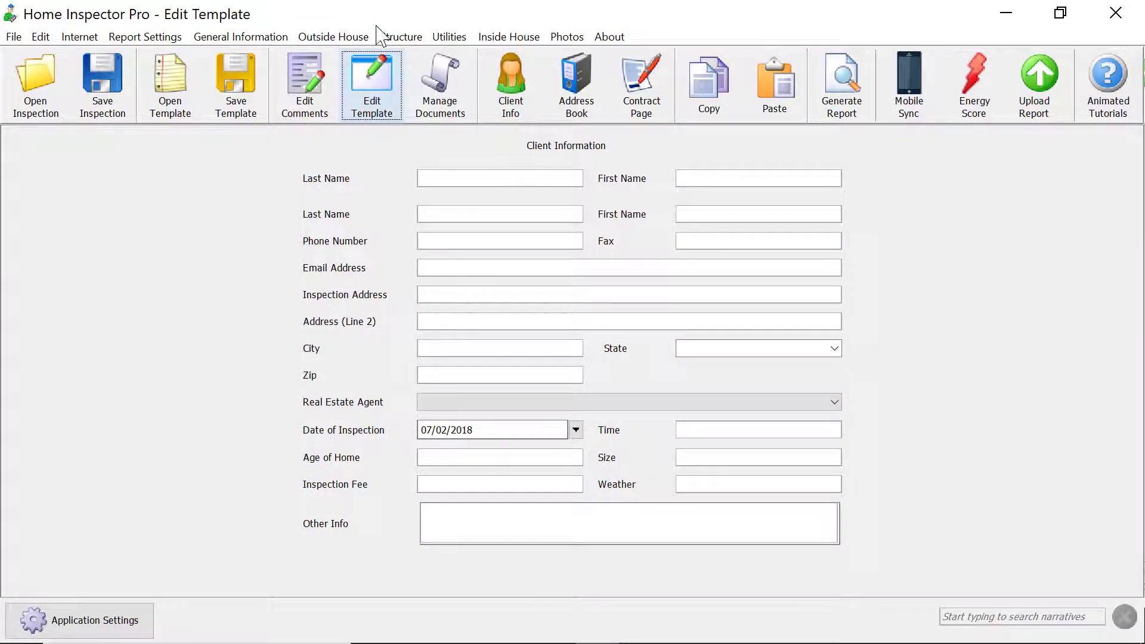
{"action": "left_click", "coordinate": [372, 84]}
Step: Move Garage back under Outside House, leaving its name unchanged
{"action": "left_click_drag", "start_coordinate": [531, 18], "coordinate": [340, 28]}
{"action": "left_click", "coordinate": [293, 280]}
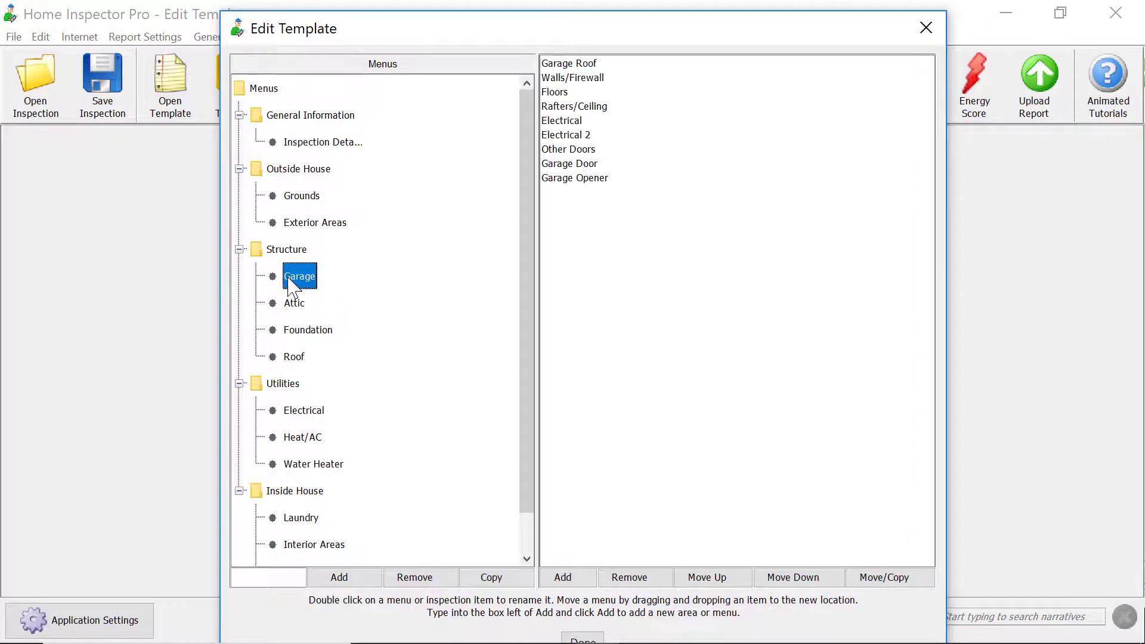
{"action": "left_click_drag", "start_coordinate": [292, 287], "coordinate": [310, 203]}
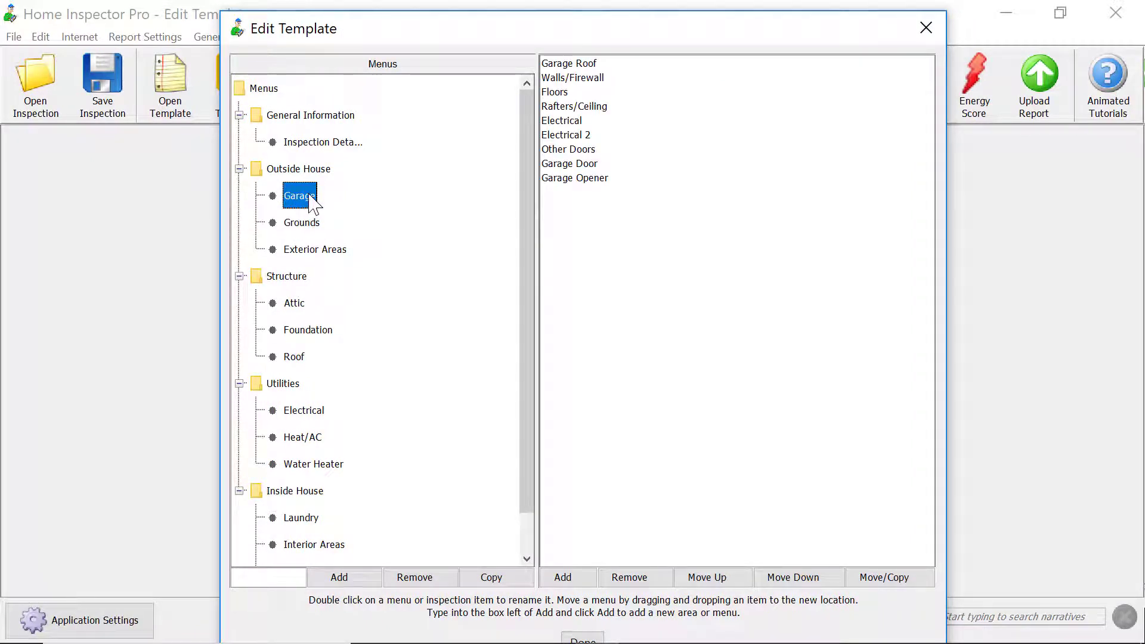
{"action": "double_click", "coordinate": [309, 198]}
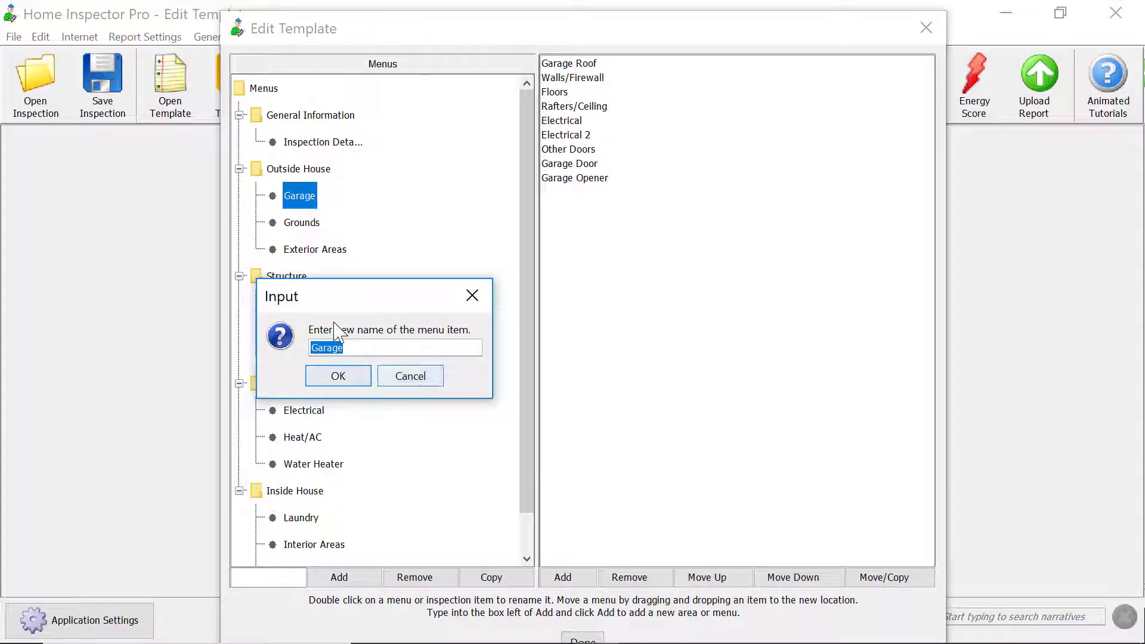
{"action": "left_click", "coordinate": [409, 380]}
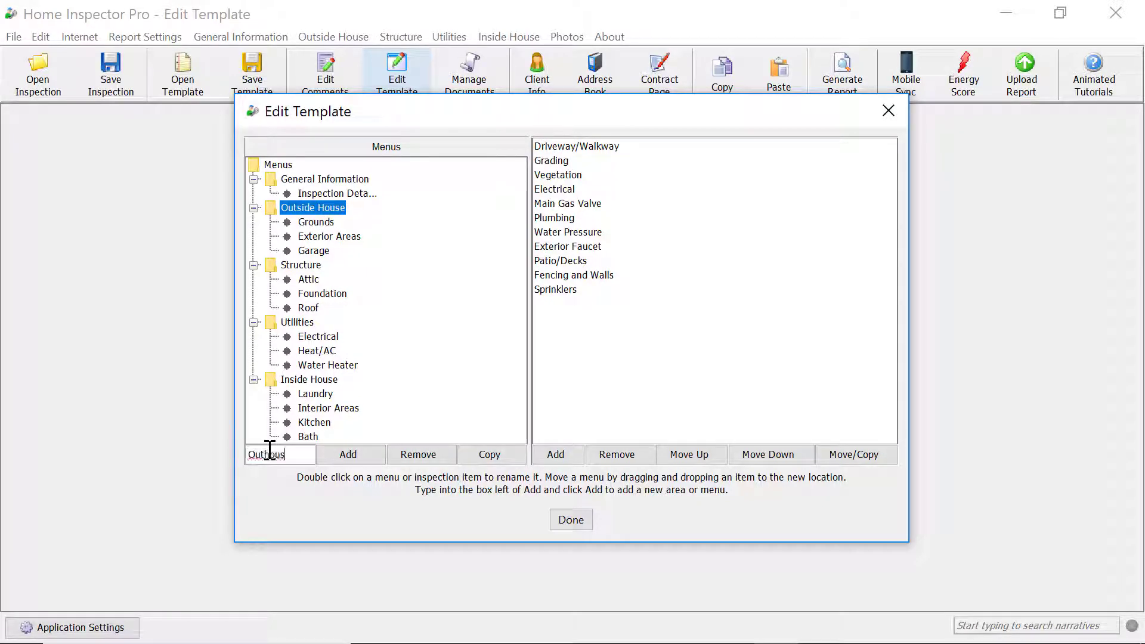
Step: Add a new section named Outhouse under Outside House
{"action": "type", "text": "e"}
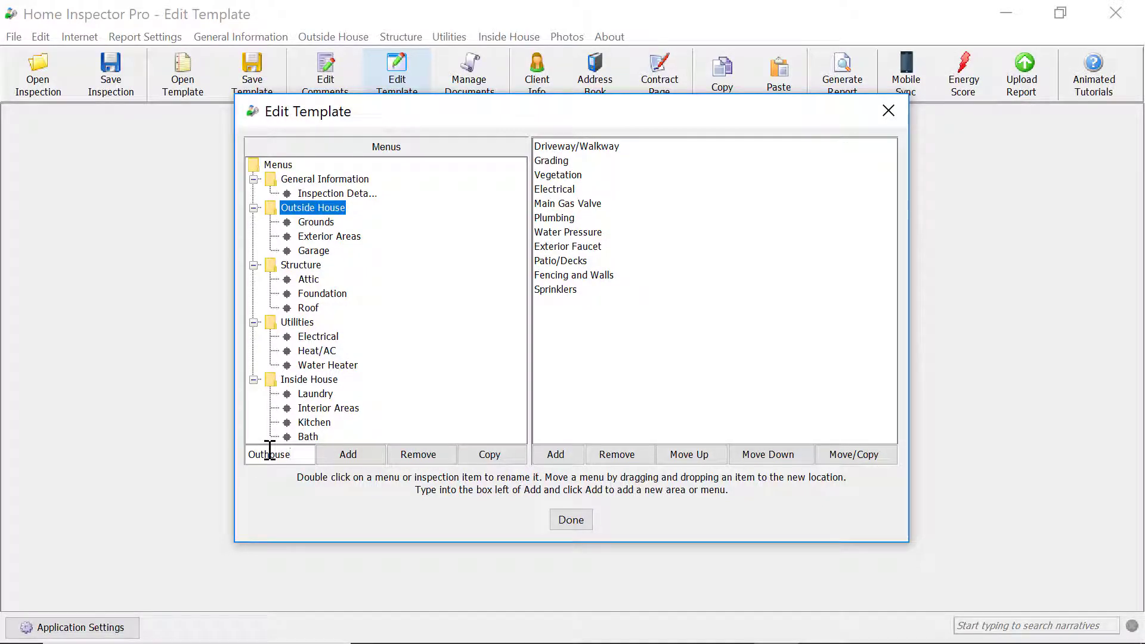
{"action": "left_click", "coordinate": [348, 455]}
{"action": "left_click", "coordinate": [320, 266]}
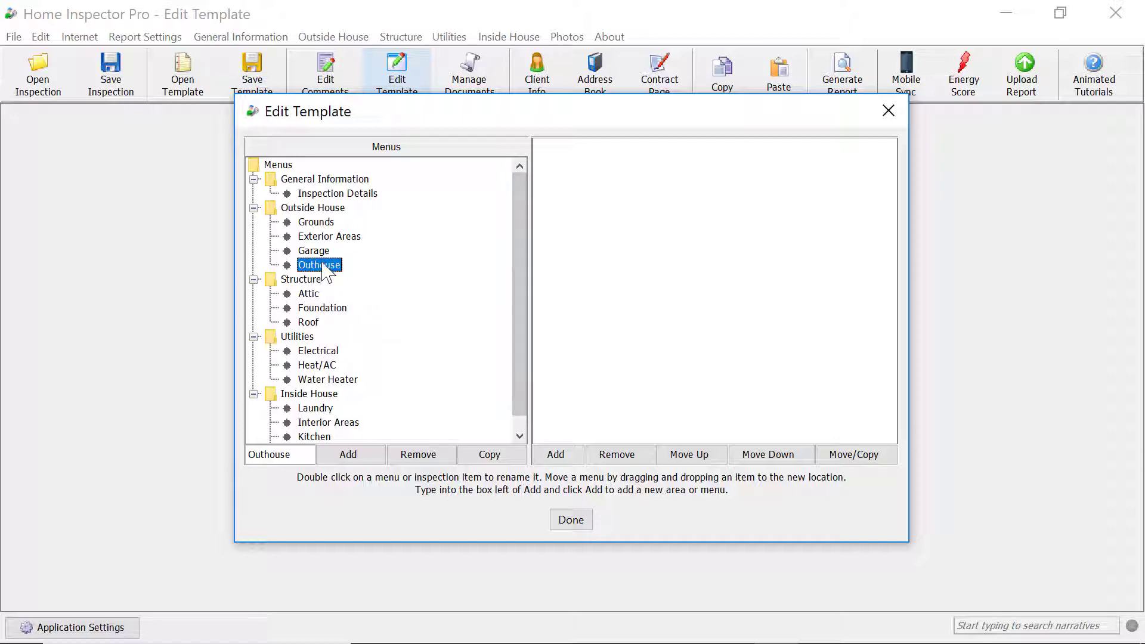
Step: Save the template, confirm Outside House's menu lists Outhouse, and reopen the editor
{"action": "left_click", "coordinate": [571, 521]}
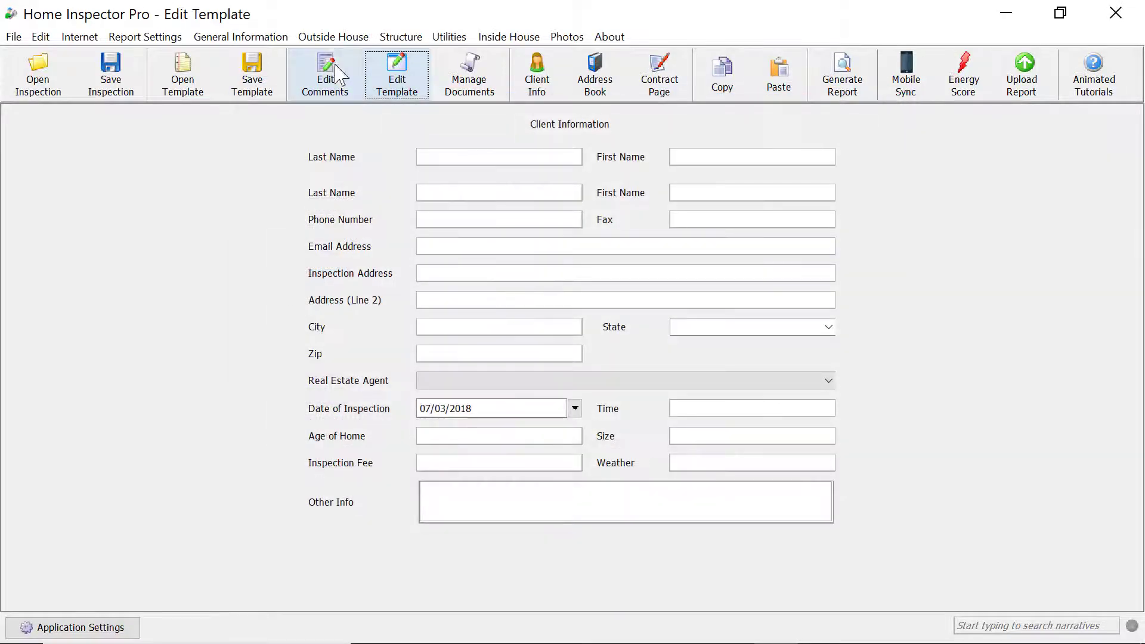
{"action": "left_click", "coordinate": [341, 39]}
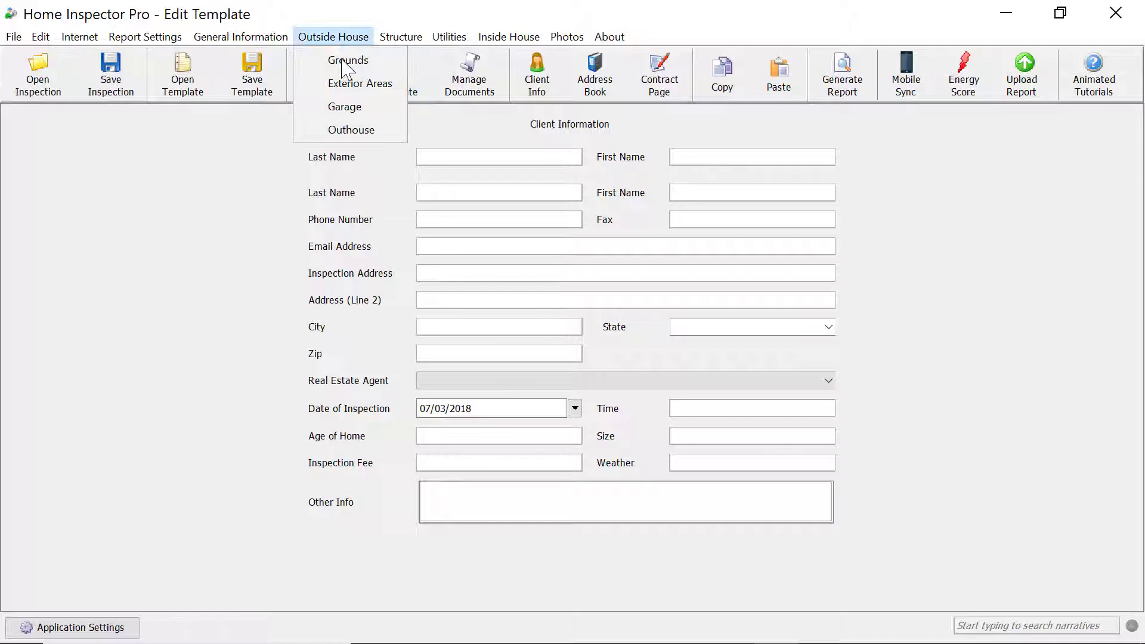
{"action": "left_click", "coordinate": [357, 191]}
{"action": "left_click", "coordinate": [397, 68]}
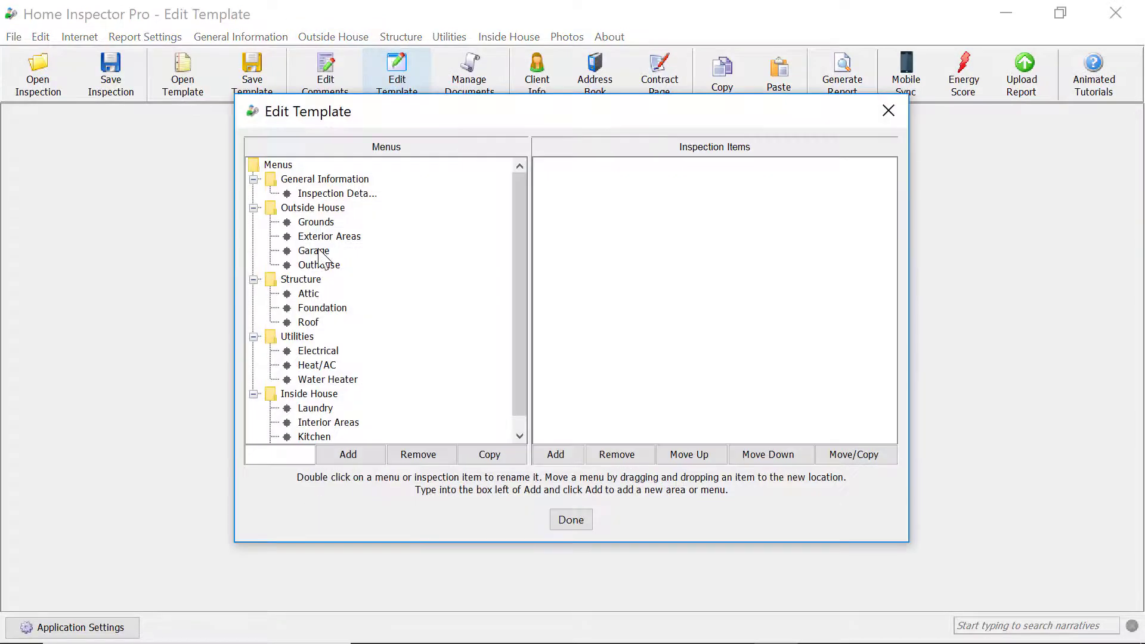
Step: Delete the Outhouse section, then select the Inside House section
{"action": "left_click", "coordinate": [319, 264]}
{"action": "left_click", "coordinate": [421, 454]}
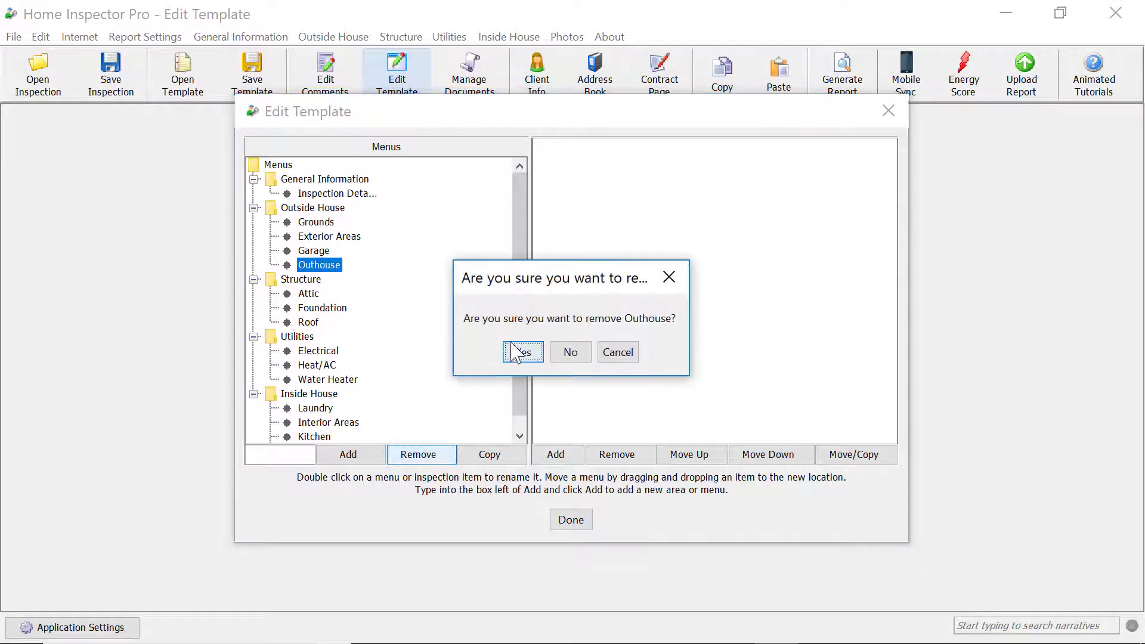
{"action": "left_click", "coordinate": [520, 353]}
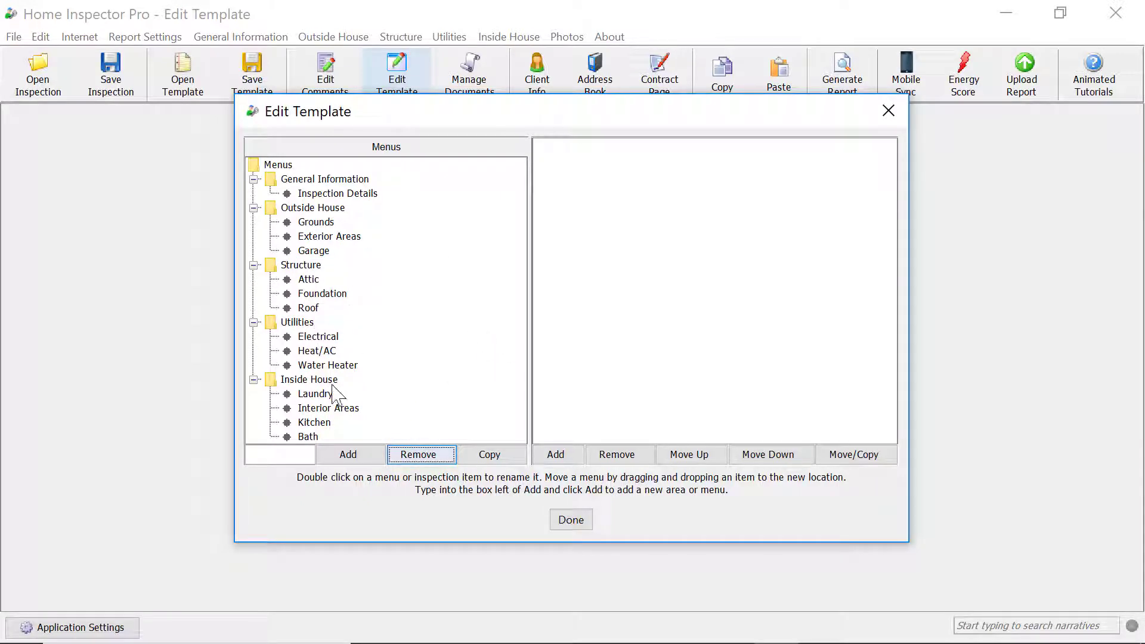
{"action": "left_click", "coordinate": [314, 422]}
{"action": "left_click", "coordinate": [301, 385]}
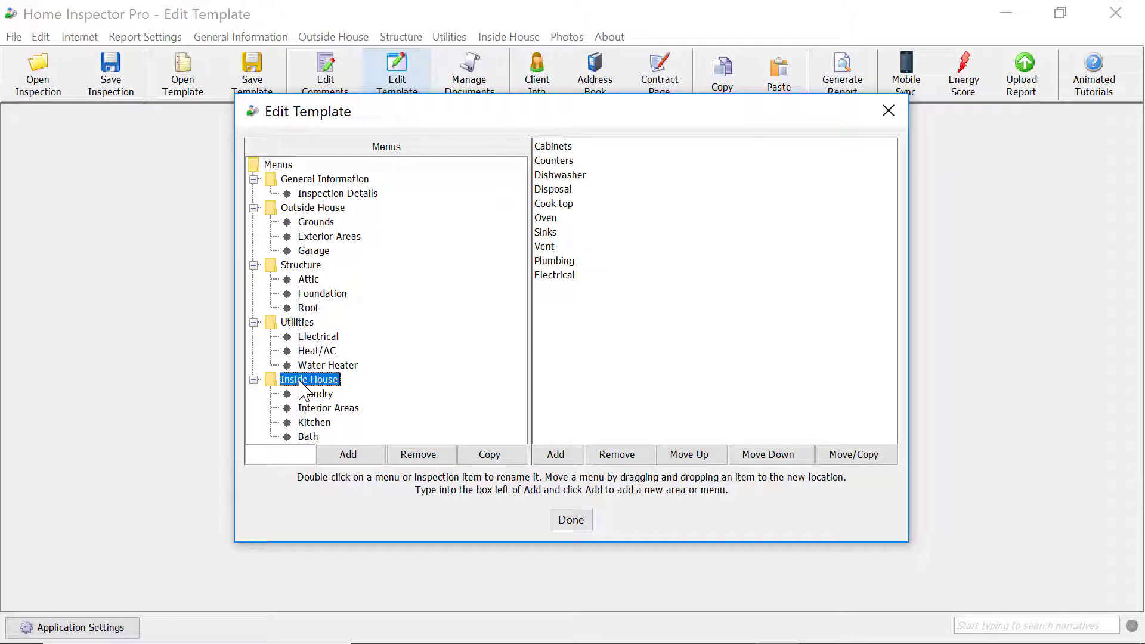
Step: Copy the Kitchen area and name the copy MIL Kitchen
{"action": "left_click", "coordinate": [309, 422]}
{"action": "left_click", "coordinate": [481, 454]}
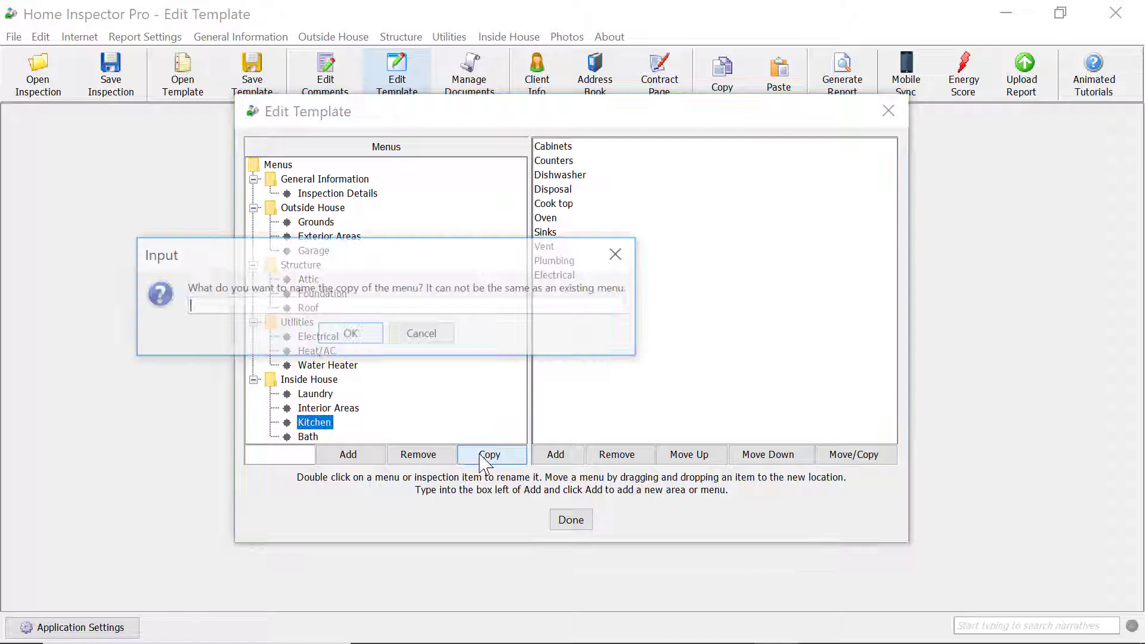
{"action": "type", "text": "MIL Kitchen"}
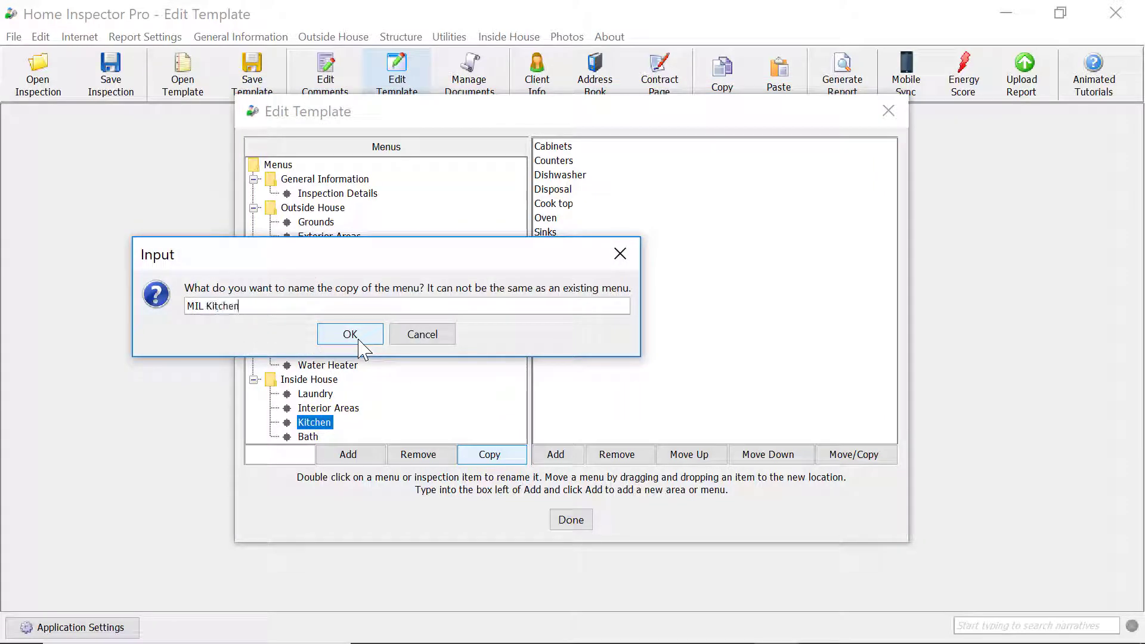
{"action": "left_click", "coordinate": [351, 334]}
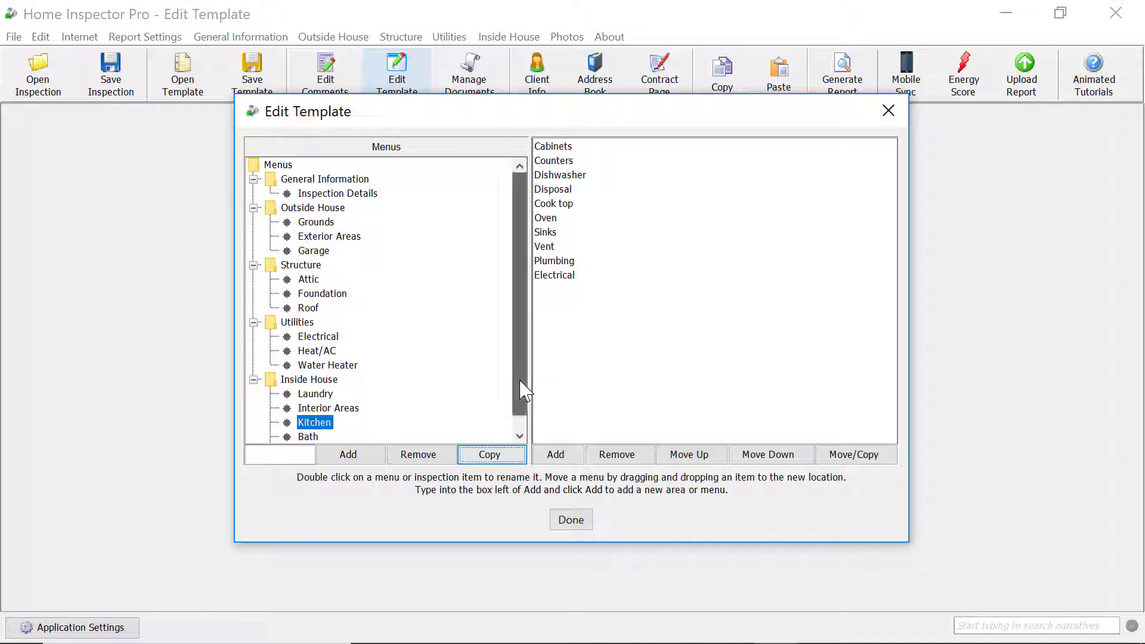
{"action": "left_click_drag", "start_coordinate": [522, 391], "coordinate": [518, 409]}
Step: Compare the MIL Kitchen items against the original Kitchen items
{"action": "left_click", "coordinate": [339, 441]}
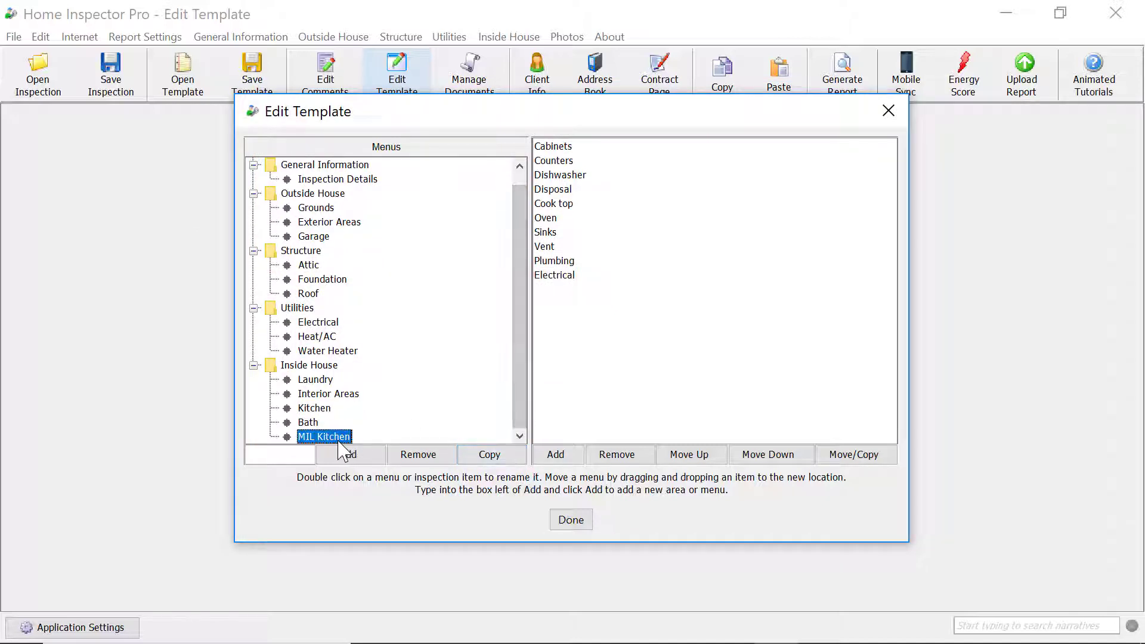
{"action": "left_click", "coordinate": [315, 423]}
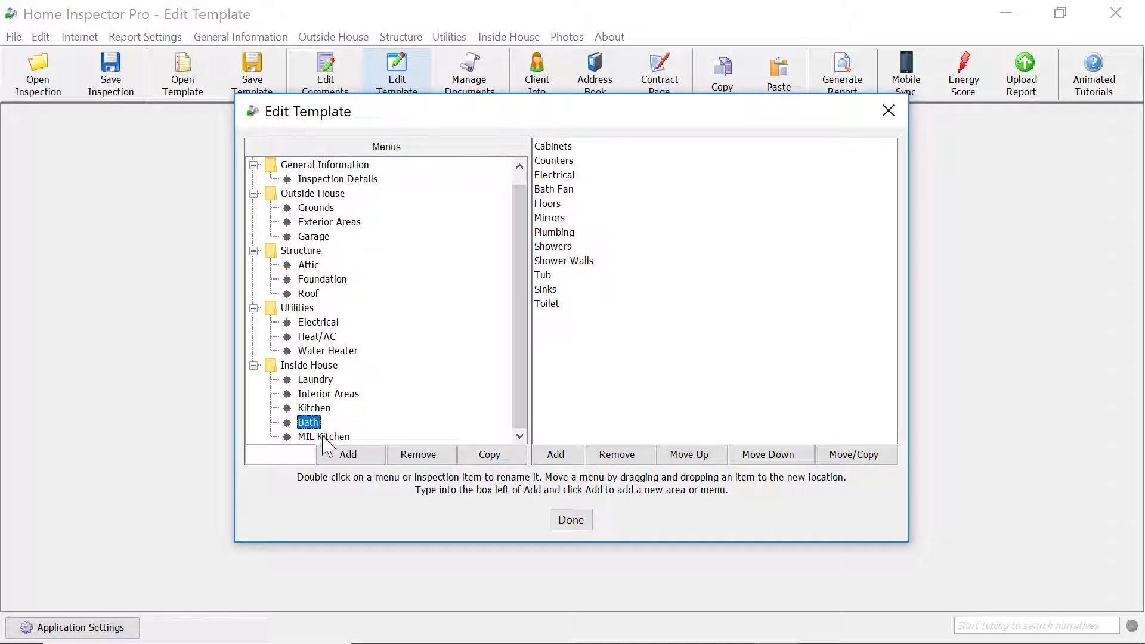
{"action": "left_click", "coordinate": [322, 437]}
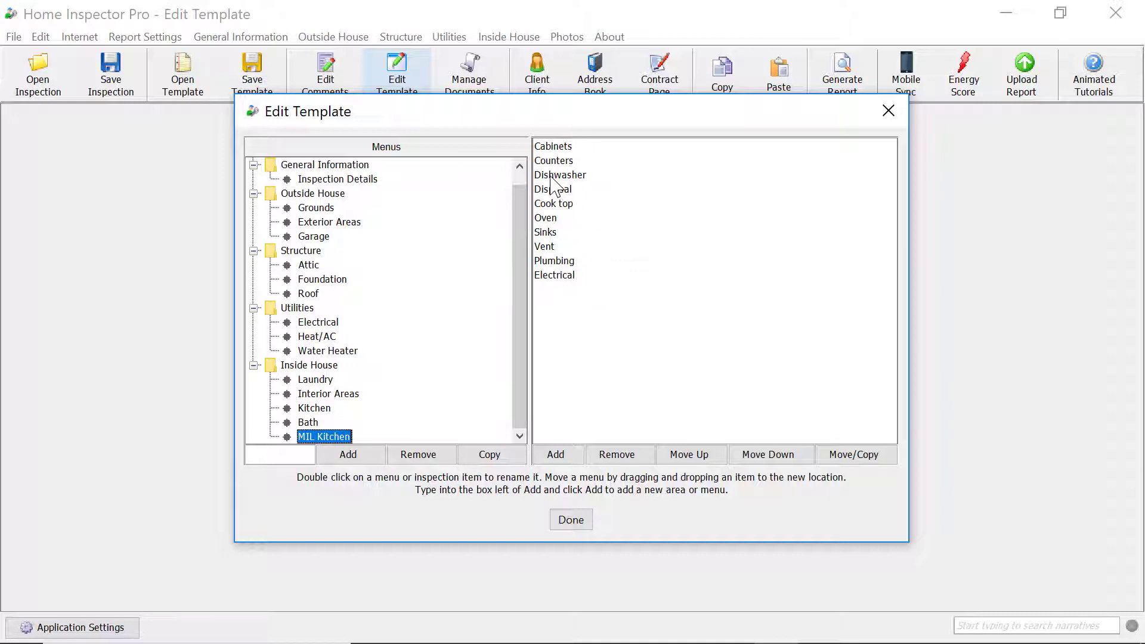
{"action": "left_click", "coordinate": [316, 408]}
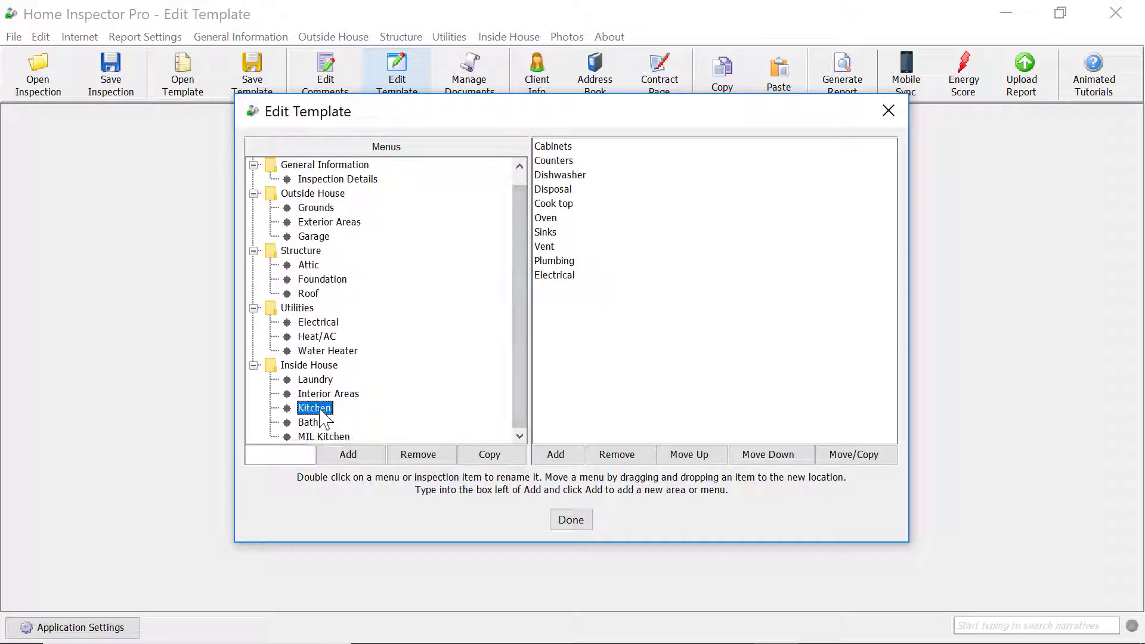
{"action": "left_click", "coordinate": [323, 437]}
Step: Close the editor, open the Inside House > MIL Kitchen page, and bring the editor back
{"action": "left_click", "coordinate": [568, 522]}
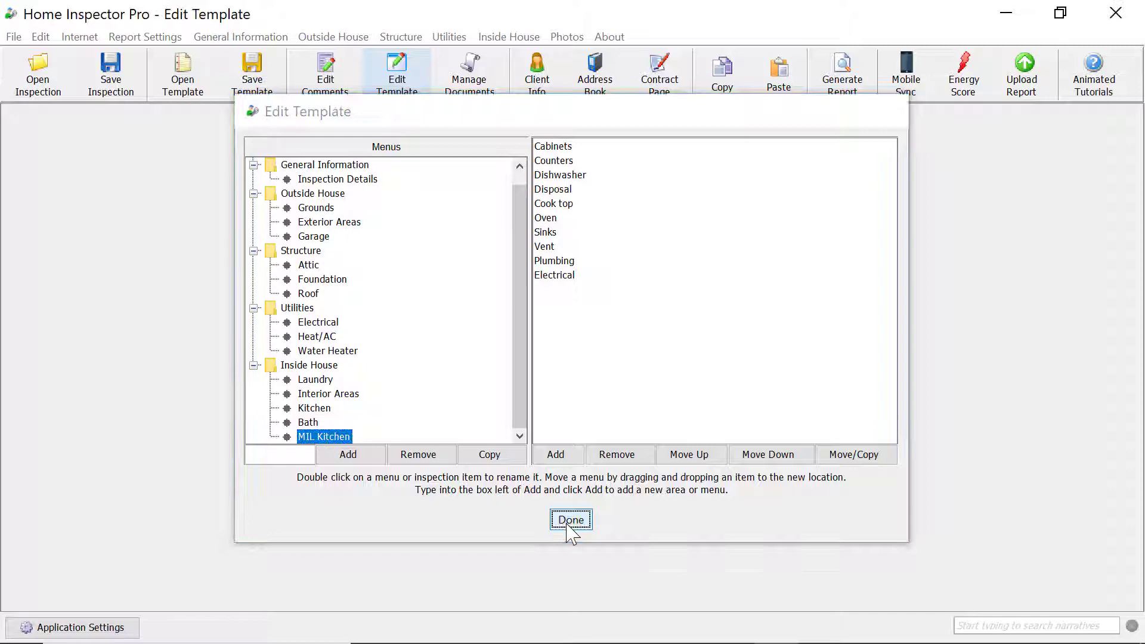
{"action": "left_click", "coordinate": [315, 36]}
{"action": "mouse_move", "coordinate": [530, 42]}
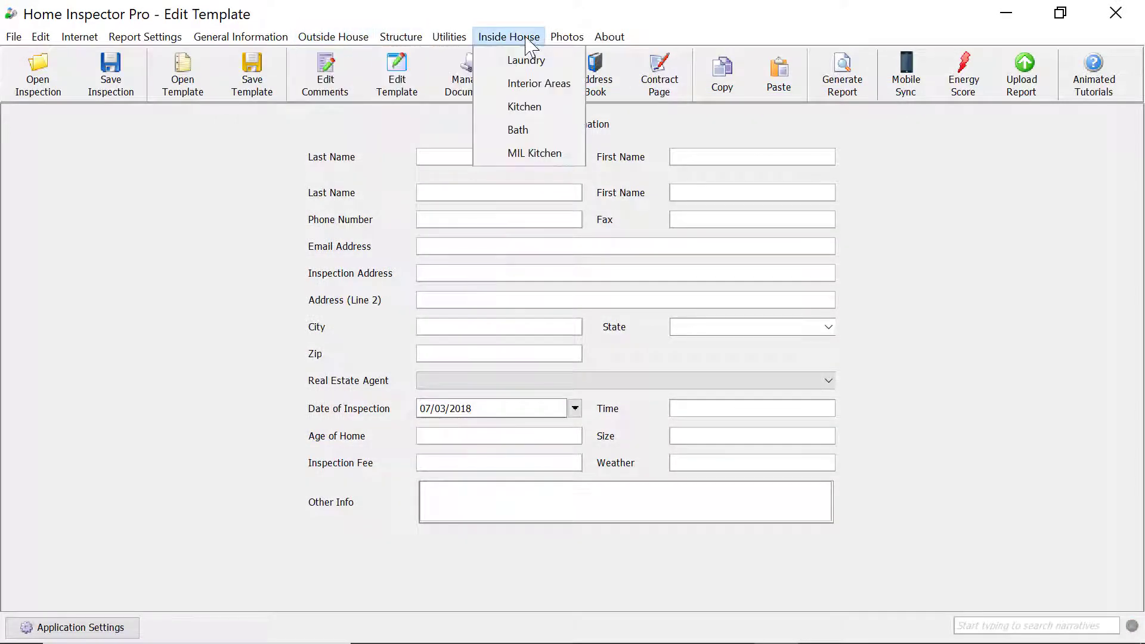
{"action": "left_click", "coordinate": [530, 155]}
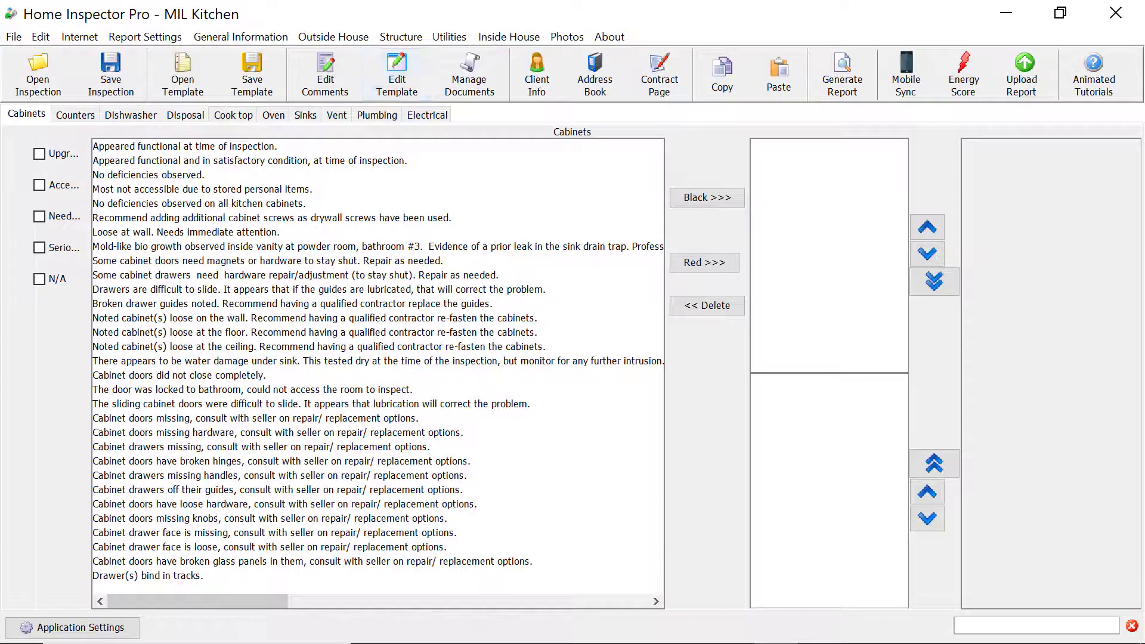
{"action": "left_click", "coordinate": [734, 622]}
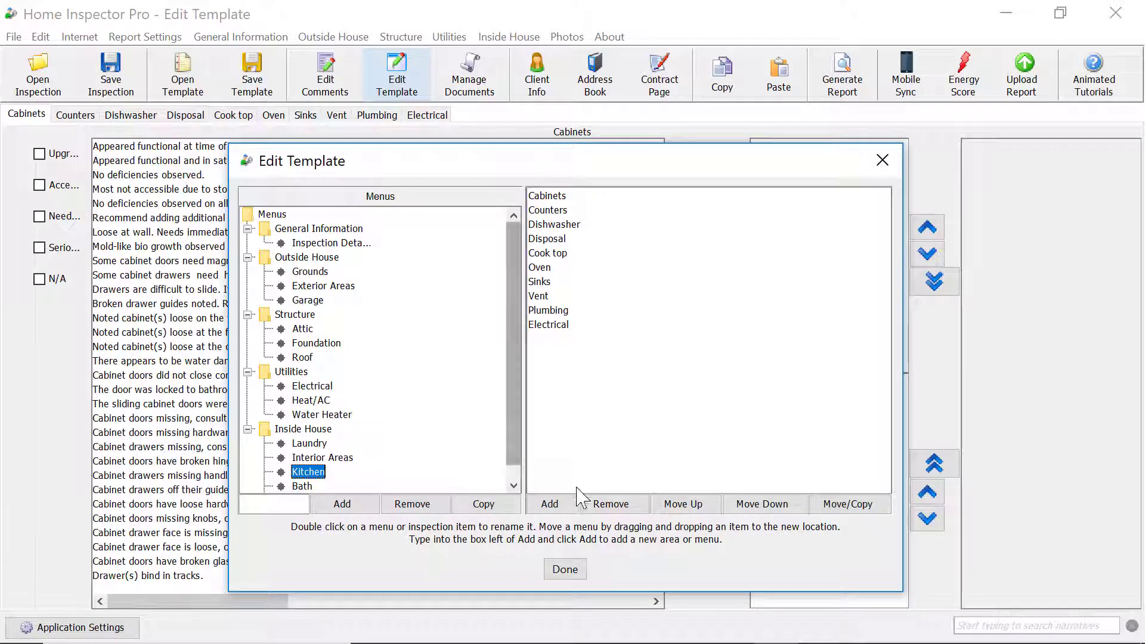
Step: Add a new Kitchen page using the 1 Damage Panel layout and continue to naming
{"action": "left_click", "coordinate": [550, 505]}
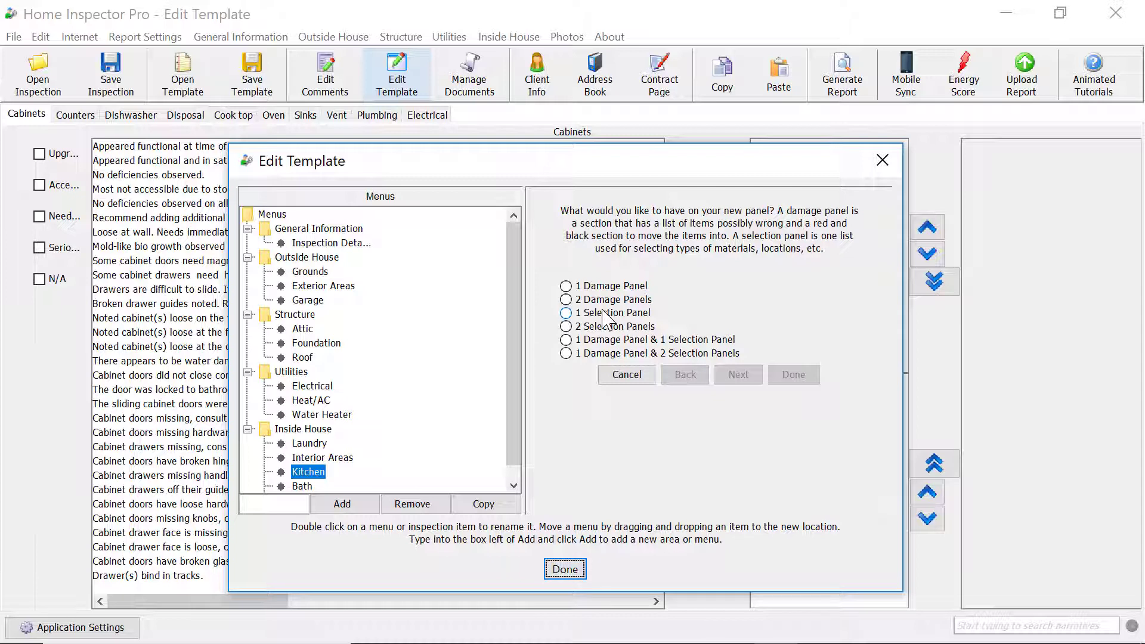
{"action": "left_click", "coordinate": [585, 288]}
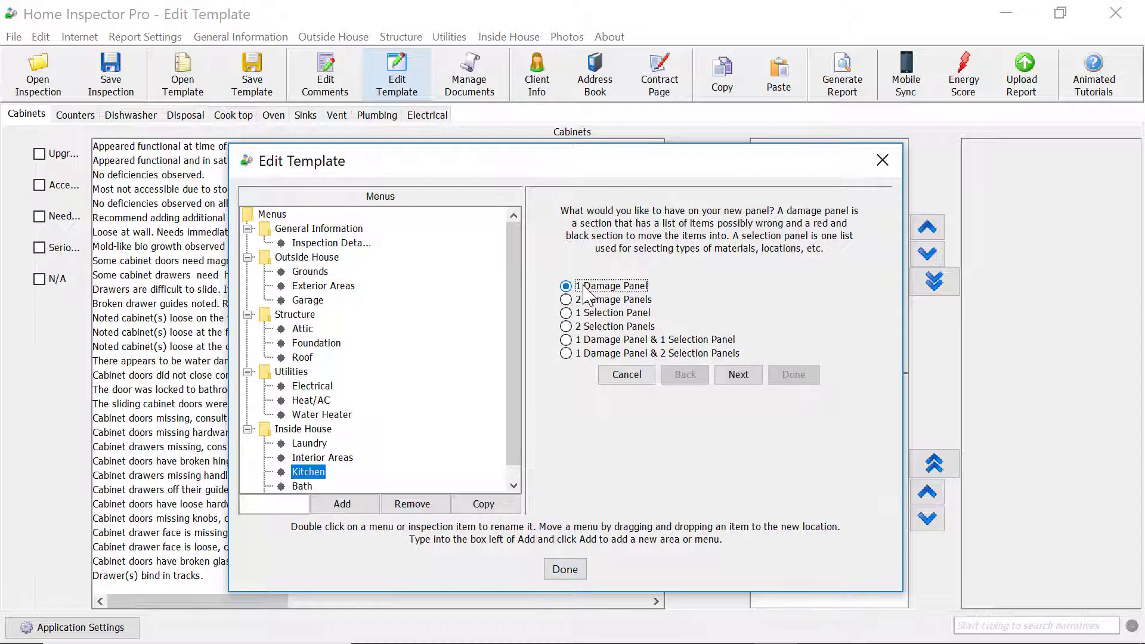
{"action": "left_click", "coordinate": [739, 375]}
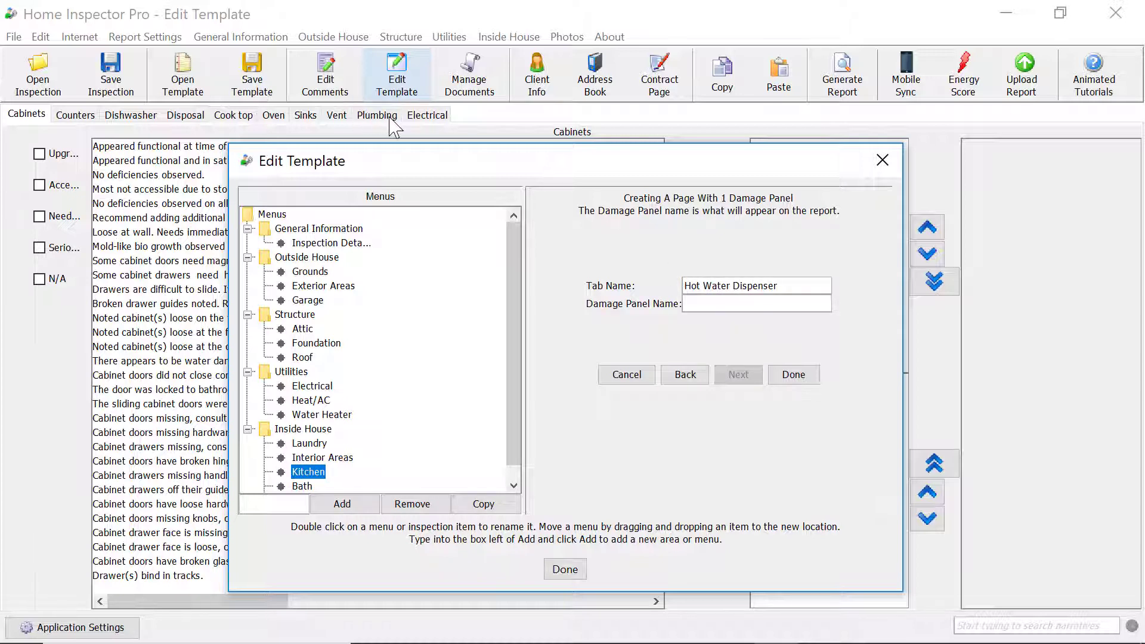
Step: Name the damage panel 'Hot Water Dispenser' and shorten the tab name to 'Hot Water'
{"action": "type", "text": "Hot Water Dispenser"}
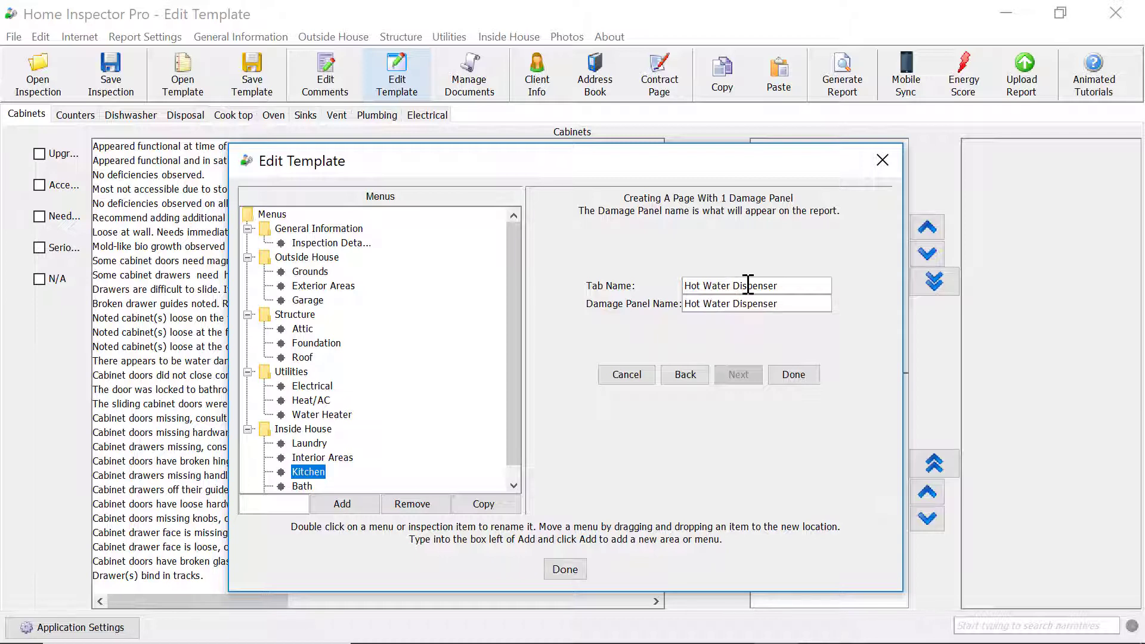
{"action": "double_click", "coordinate": [747, 285]}
{"action": "key", "text": "BackSpace"}
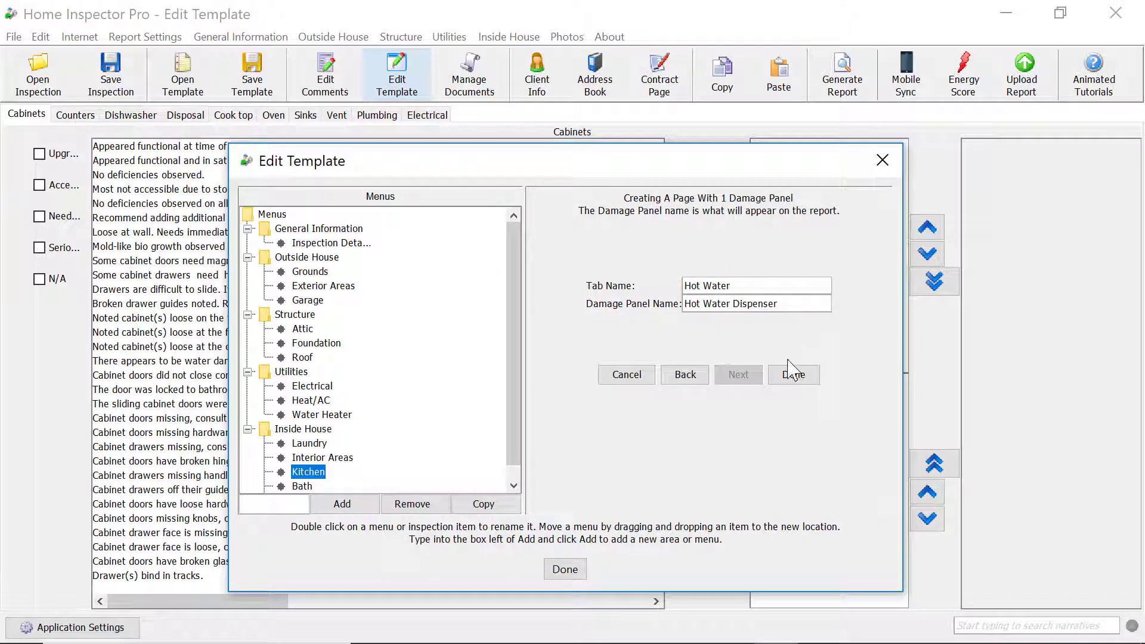
Step: Create the Hot Water page, move it up to just after Oven, and close the editor
{"action": "left_click", "coordinate": [789, 379]}
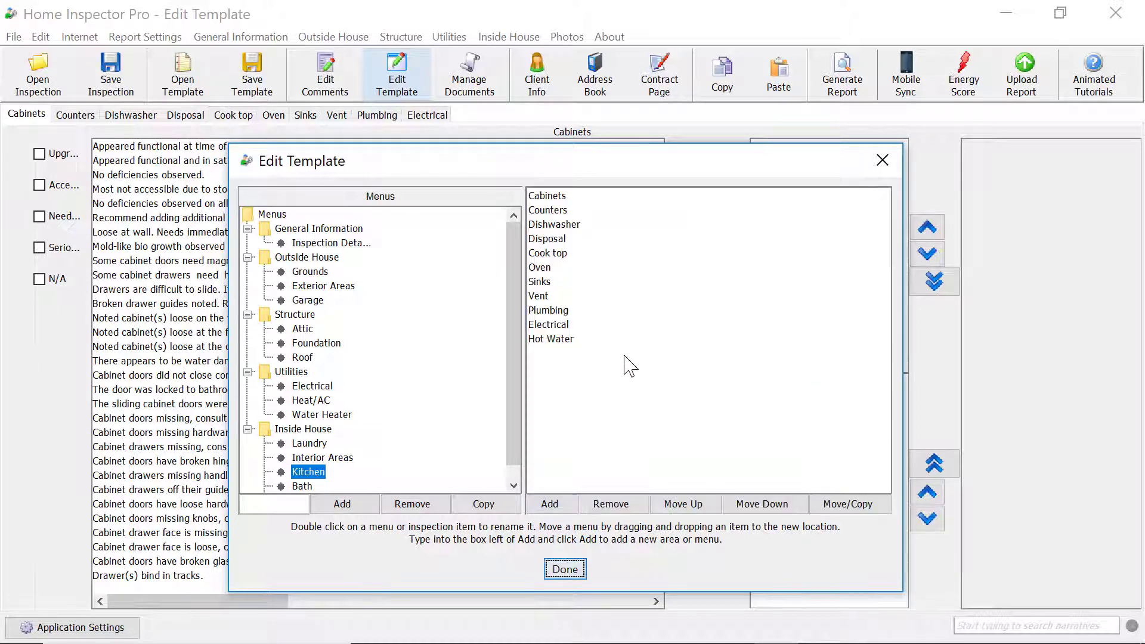
{"action": "left_click", "coordinate": [549, 339]}
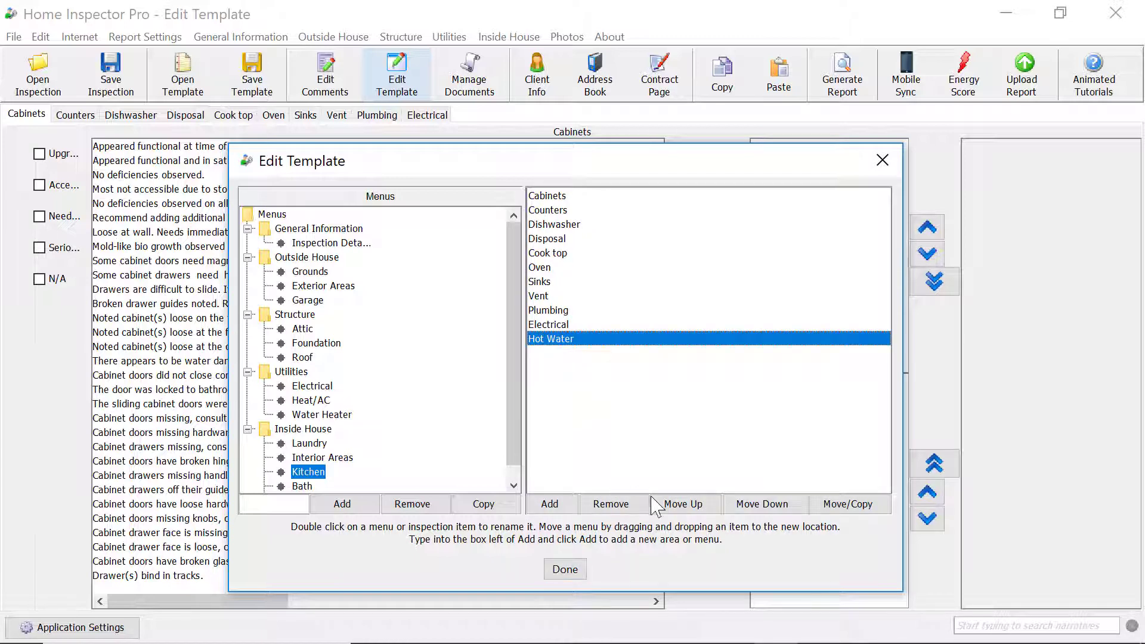
{"action": "left_click", "coordinate": [679, 505]}
{"action": "left_click", "coordinate": [679, 505]}
{"action": "left_click", "coordinate": [678, 506]}
{"action": "left_click", "coordinate": [679, 505]}
{"action": "left_click", "coordinate": [679, 504]}
{"action": "left_click", "coordinate": [678, 504]}
{"action": "left_click", "coordinate": [679, 504]}
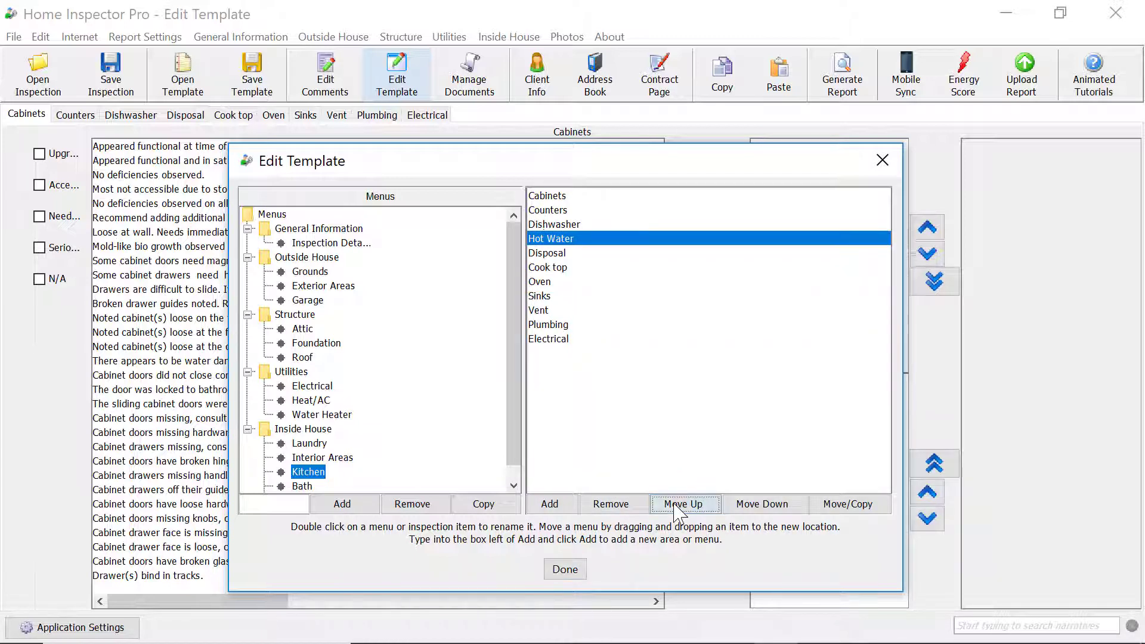
{"action": "left_click", "coordinate": [679, 504]}
{"action": "left_click", "coordinate": [746, 504]}
{"action": "left_click", "coordinate": [745, 505]}
{"action": "left_click", "coordinate": [745, 504]}
{"action": "left_click", "coordinate": [745, 504]}
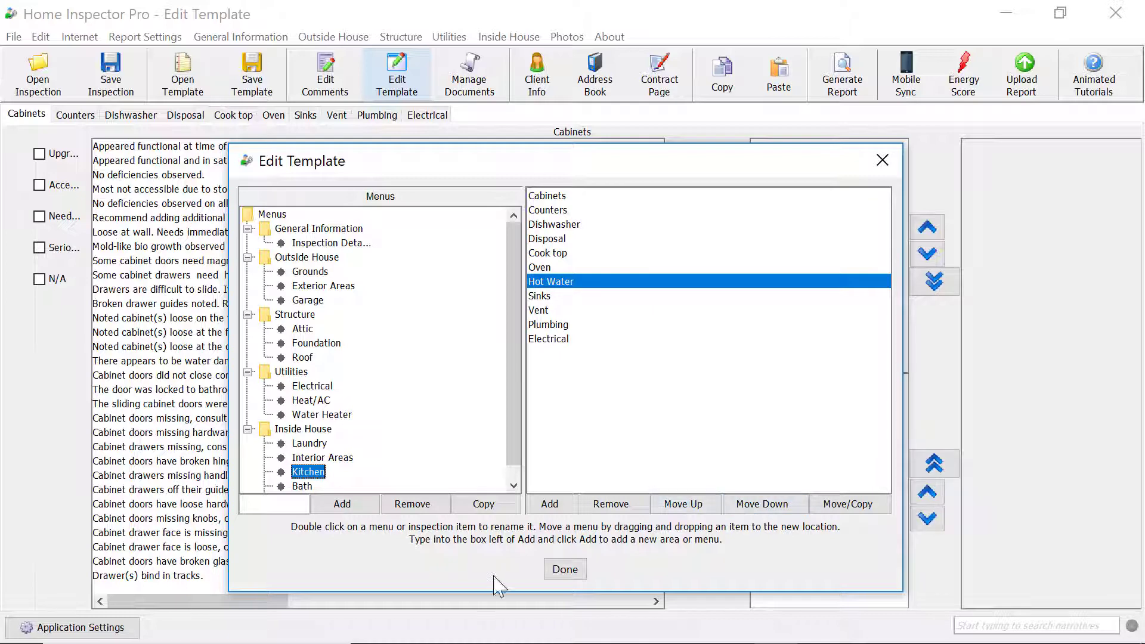
{"action": "left_click", "coordinate": [565, 569]}
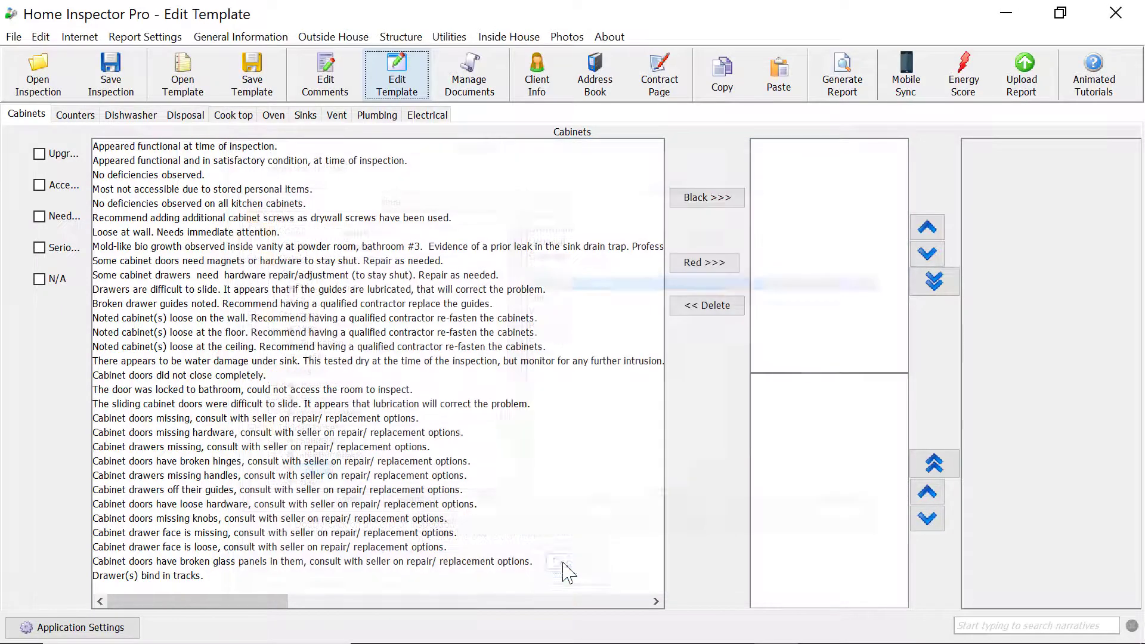
Step: View the new Hot Water tab on the Kitchen page, then reopen Kitchen's items in the editor
{"action": "left_click", "coordinate": [518, 37]}
{"action": "left_click", "coordinate": [524, 106]}
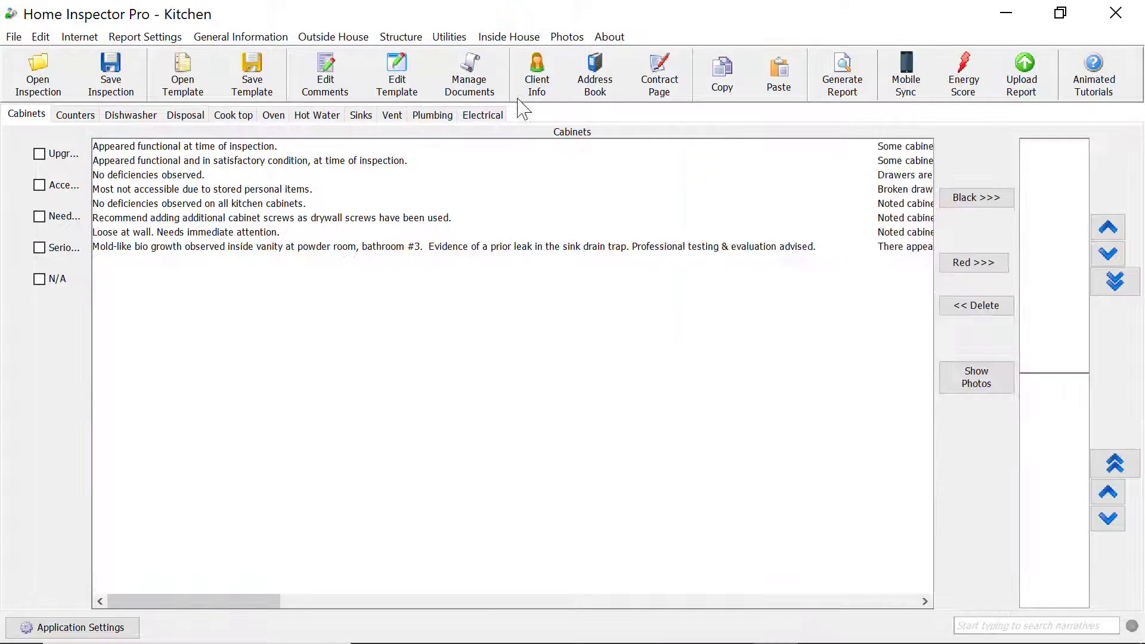
{"action": "left_click", "coordinate": [310, 120]}
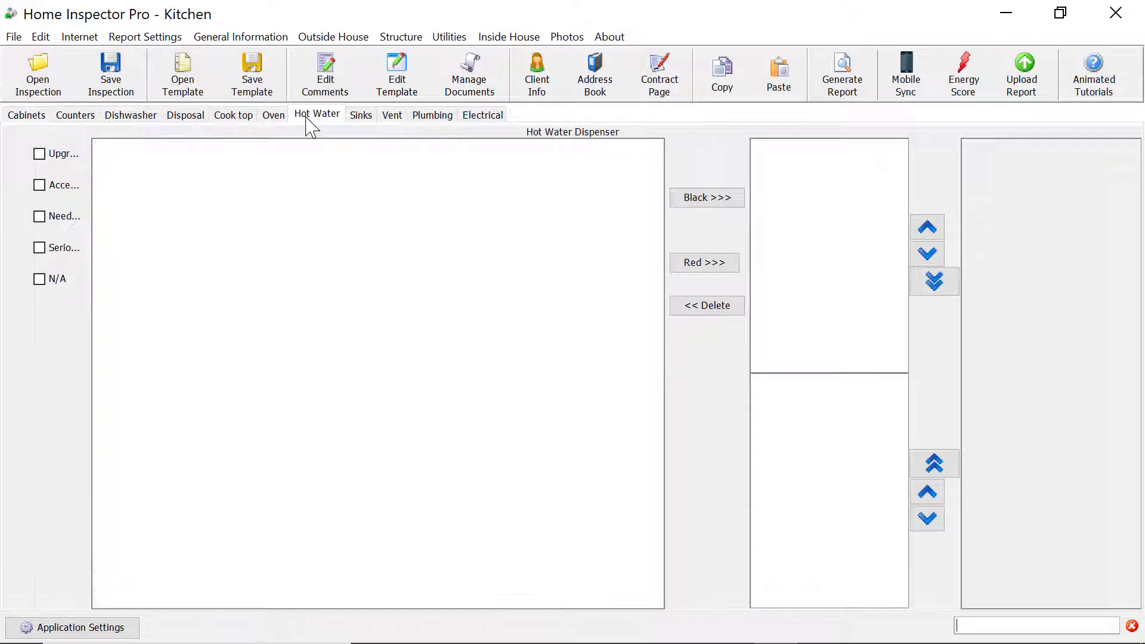
{"action": "left_click", "coordinate": [405, 77]}
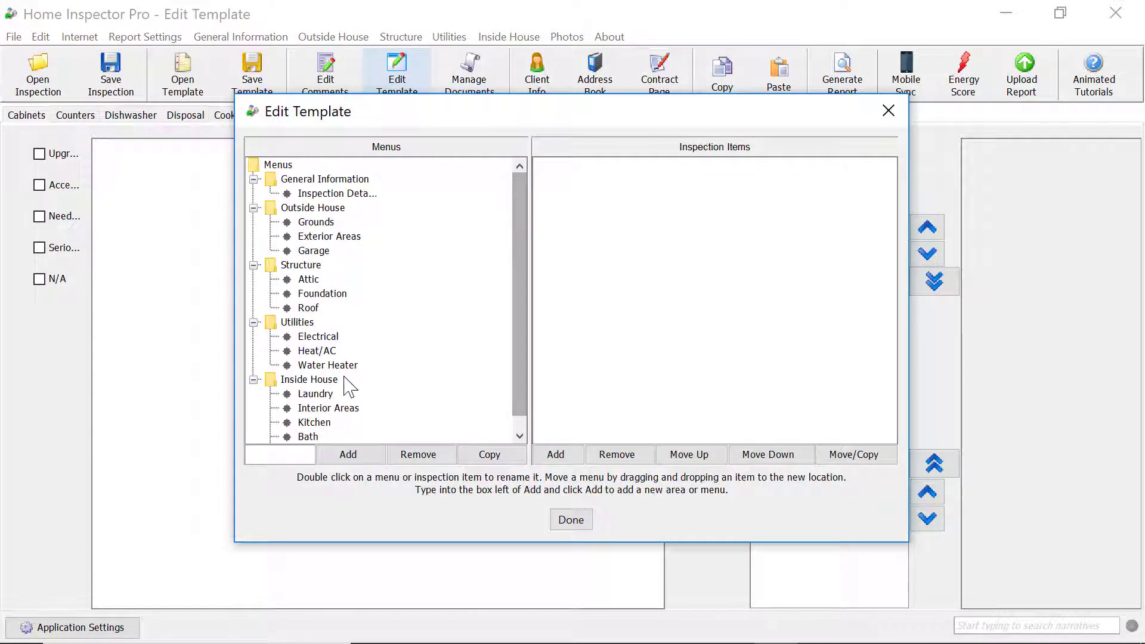
{"action": "left_click", "coordinate": [326, 424]}
{"action": "left_click_drag", "start_coordinate": [524, 102], "coordinate": [502, 279]}
Step: Reposition Hot Water so it sits between Disposal and Cook top
{"action": "left_click", "coordinate": [535, 326]}
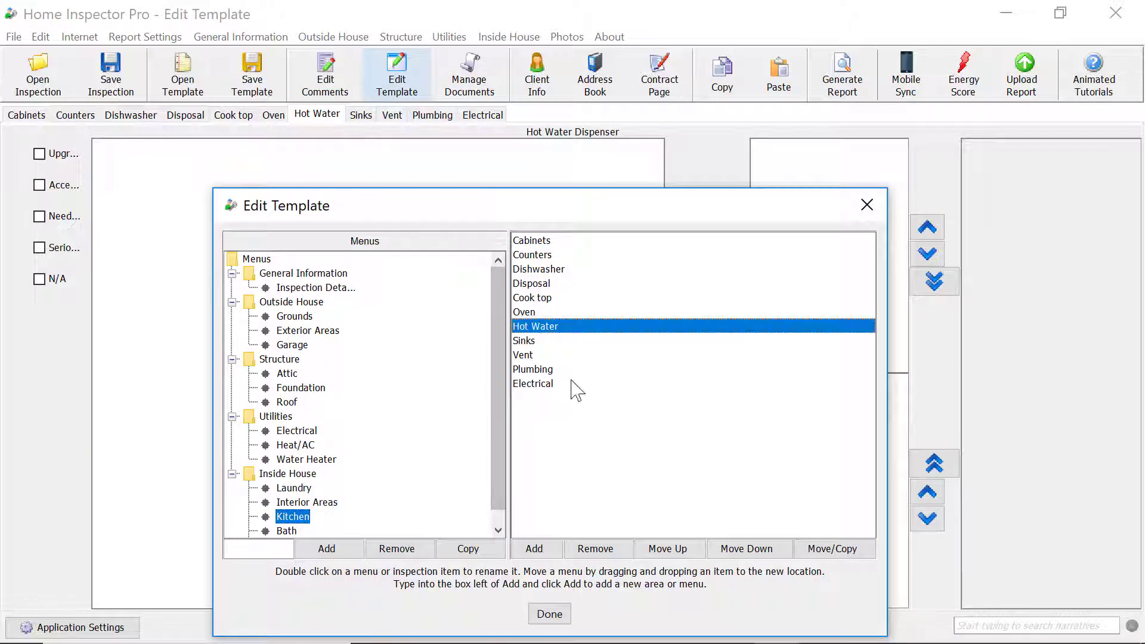
{"action": "left_click", "coordinate": [667, 548]}
{"action": "left_click", "coordinate": [667, 548]}
{"action": "left_click", "coordinate": [668, 548]}
{"action": "left_click", "coordinate": [668, 548]}
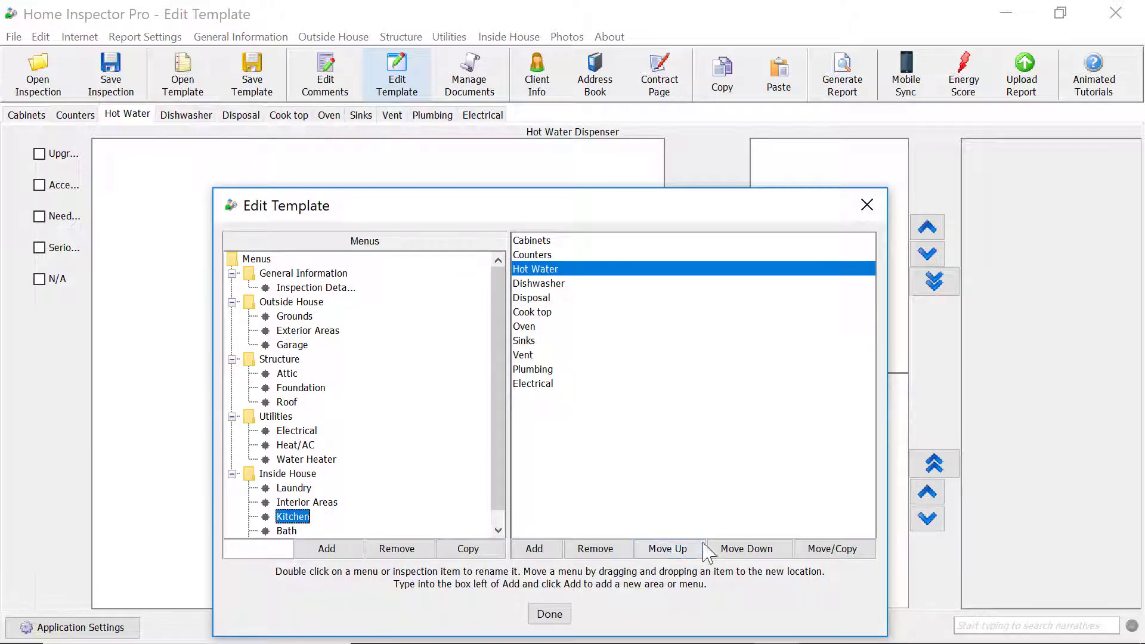
{"action": "left_click", "coordinate": [723, 549]}
{"action": "left_click", "coordinate": [723, 549]}
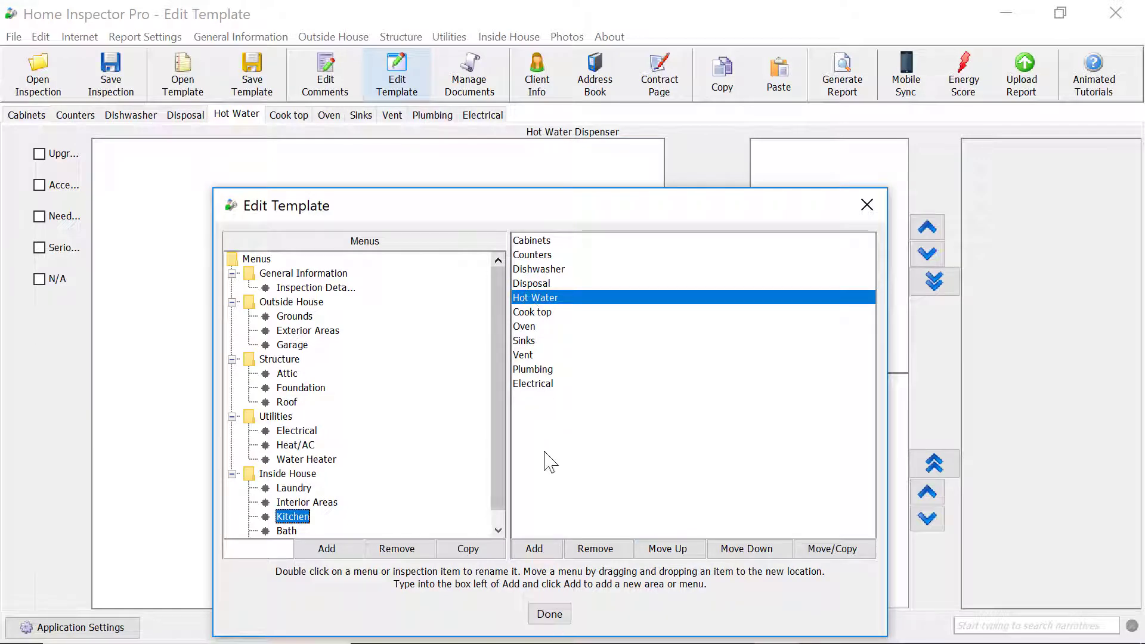
Step: Add a new Kitchen tab using the '1 Damage Panel & 1 Selection Panel' layout
{"action": "left_click", "coordinate": [546, 547]}
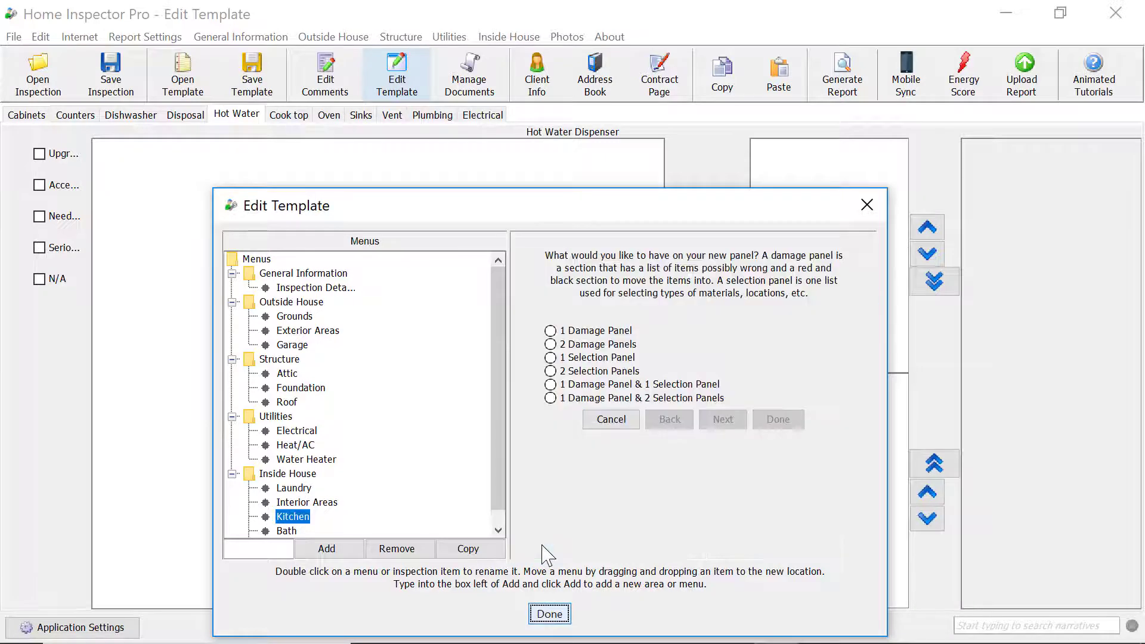
{"action": "left_click", "coordinate": [550, 331]}
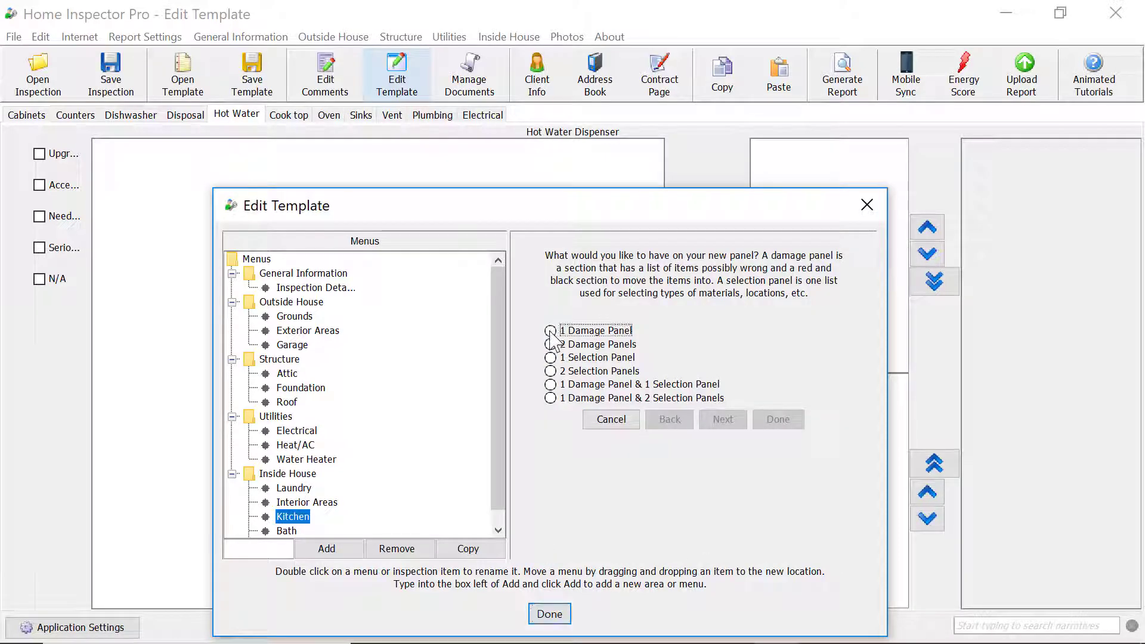
{"action": "left_click", "coordinate": [551, 384]}
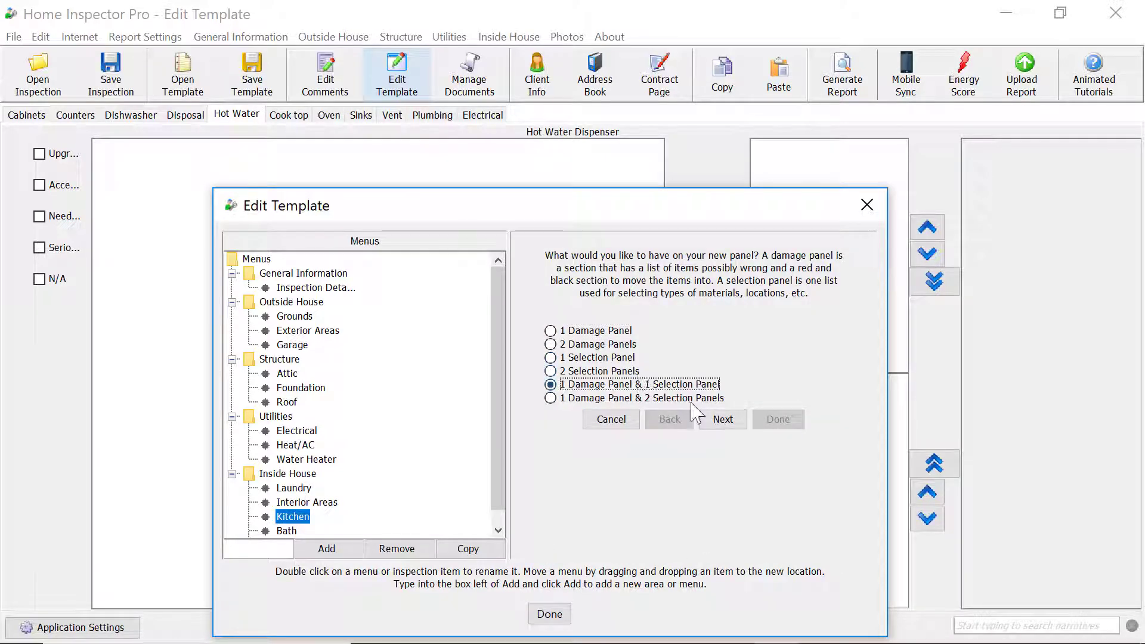
{"action": "left_click", "coordinate": [720, 422]}
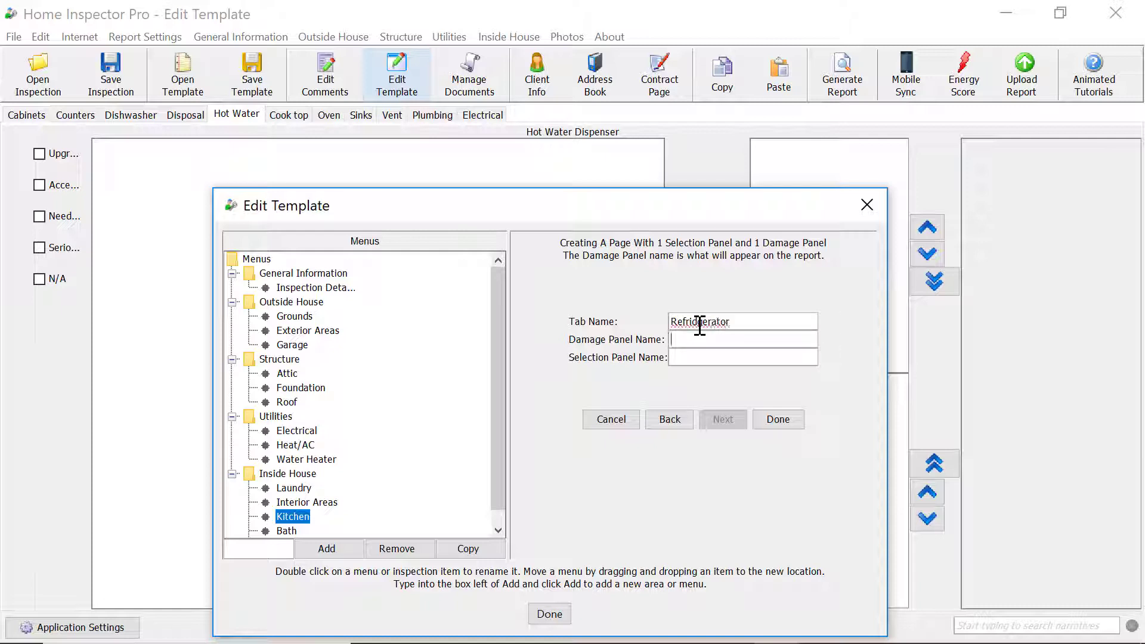
Step: Name the tab and damage panel Refrigerator and the selection panel 'Refrigerator Brand'
{"action": "right_click", "coordinate": [702, 323]}
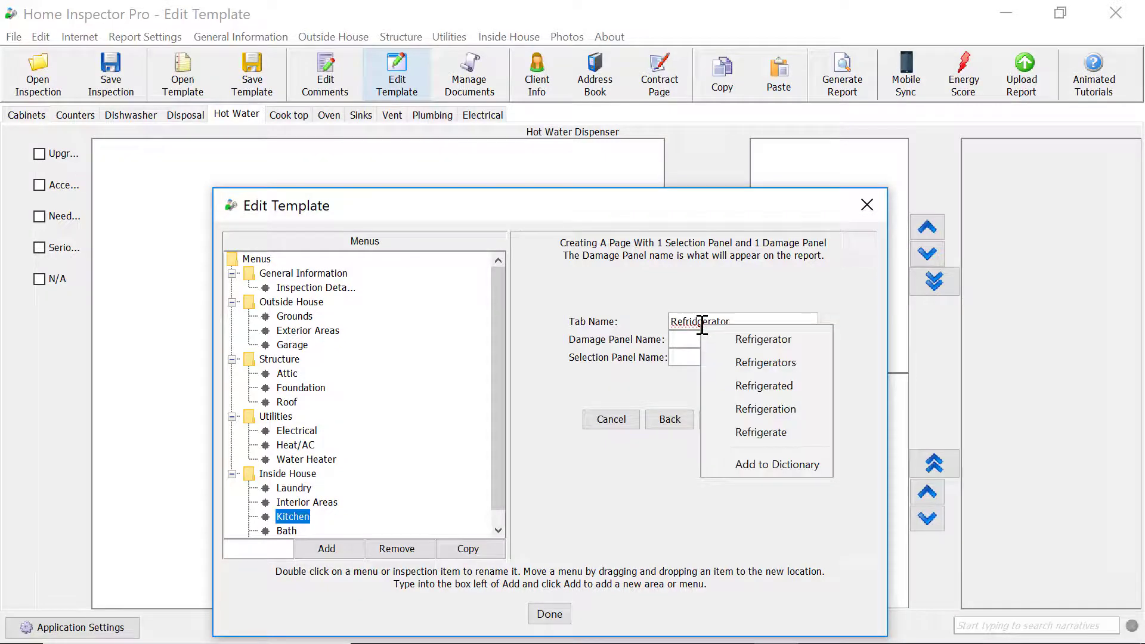
{"action": "left_click", "coordinate": [756, 335]}
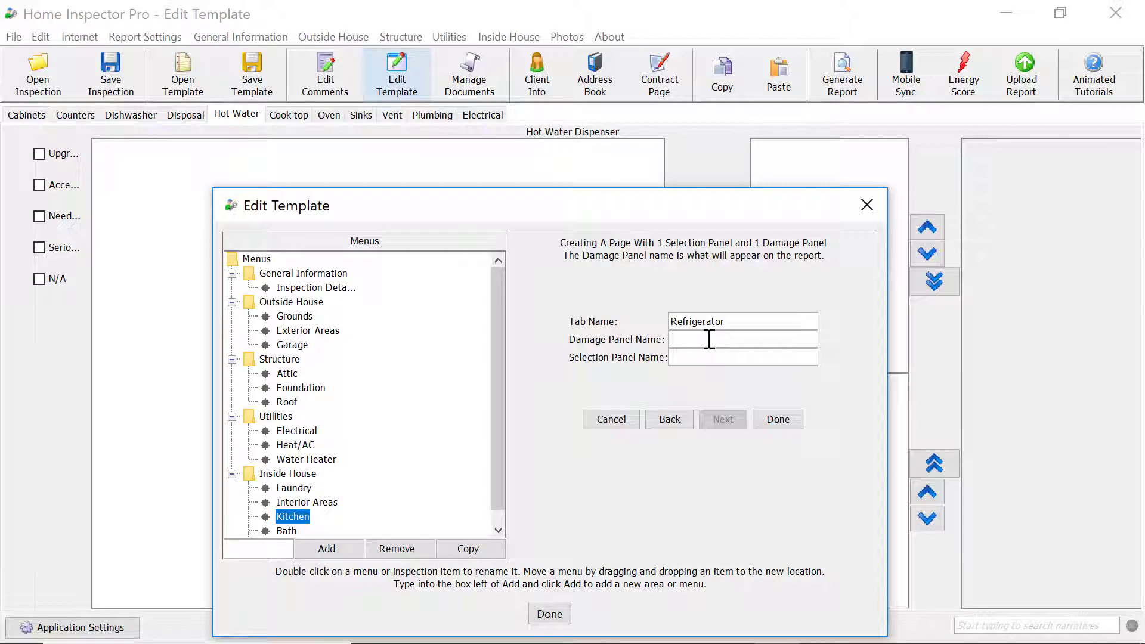
{"action": "type", "text": "RefrigerRef"}
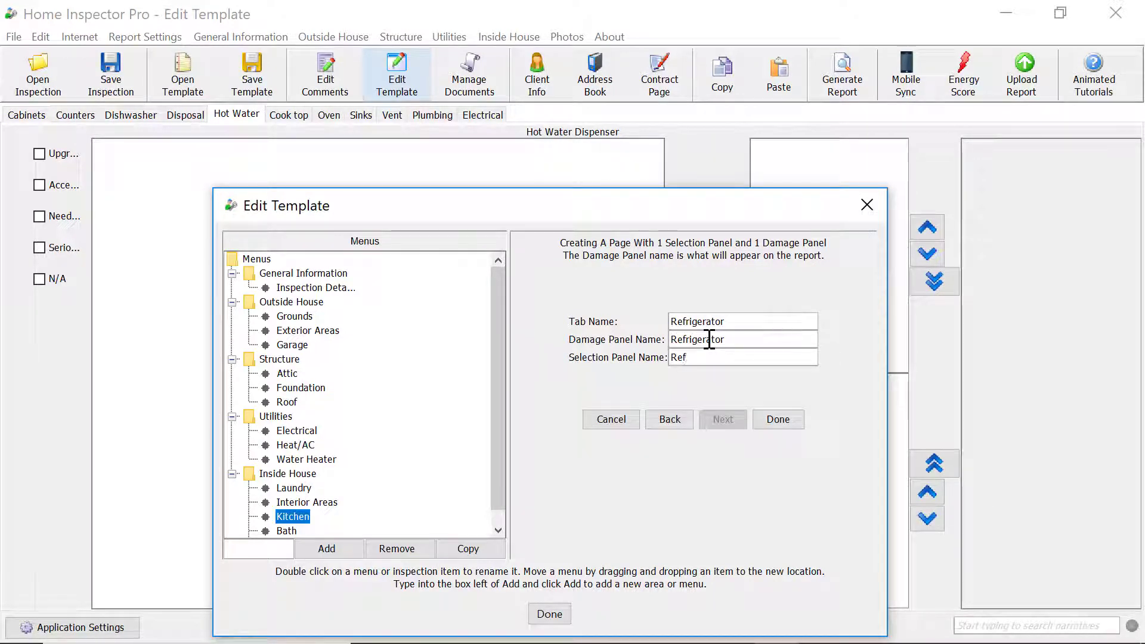
{"action": "type", "text": "rigerator"}
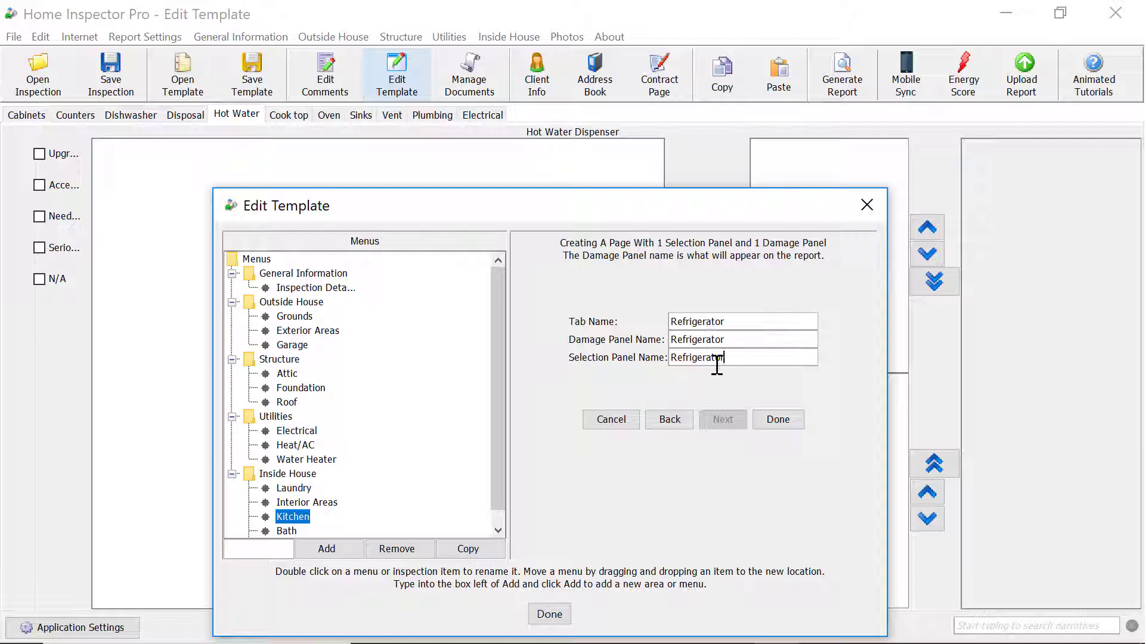
{"action": "type", "text": " Type"}
{"action": "double_click", "coordinate": [738, 358]}
{"action": "type", "text": "Brand"}
{"action": "left_click", "coordinate": [777, 420]}
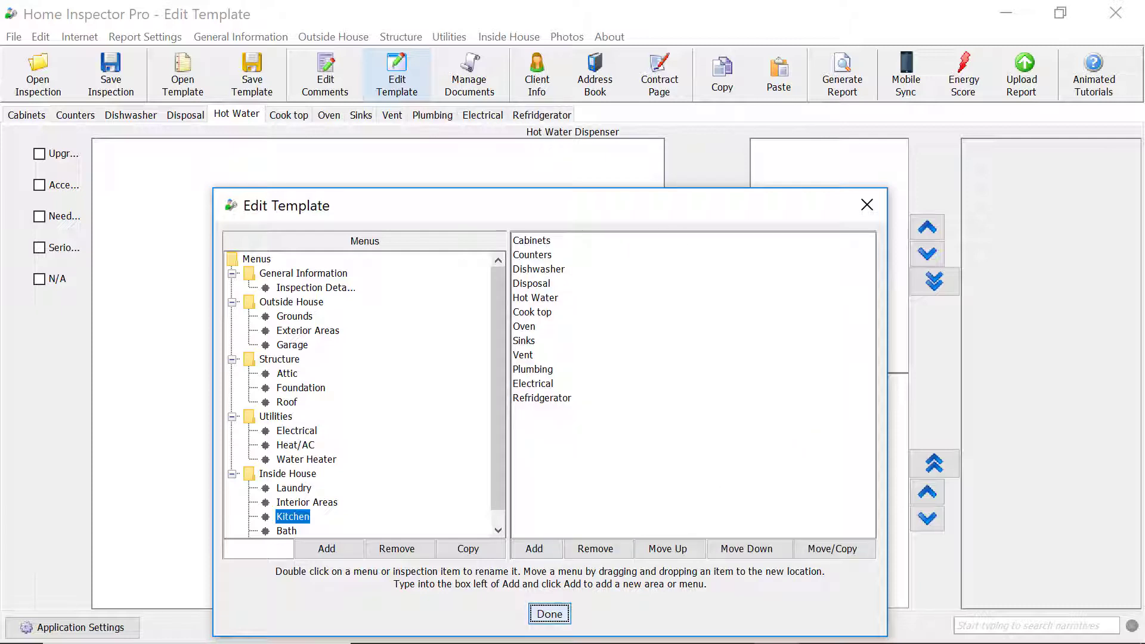
Step: Close the editor, open the Refridgerator tab, and turn on Edit Comments
{"action": "left_click", "coordinate": [549, 614]}
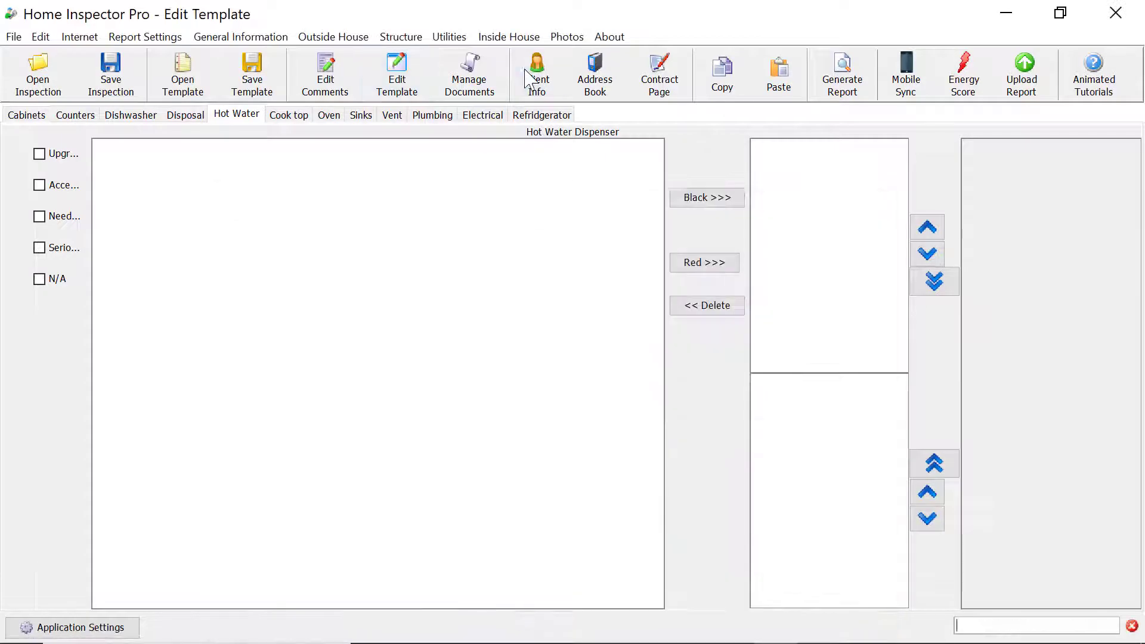
{"action": "left_click", "coordinate": [534, 117]}
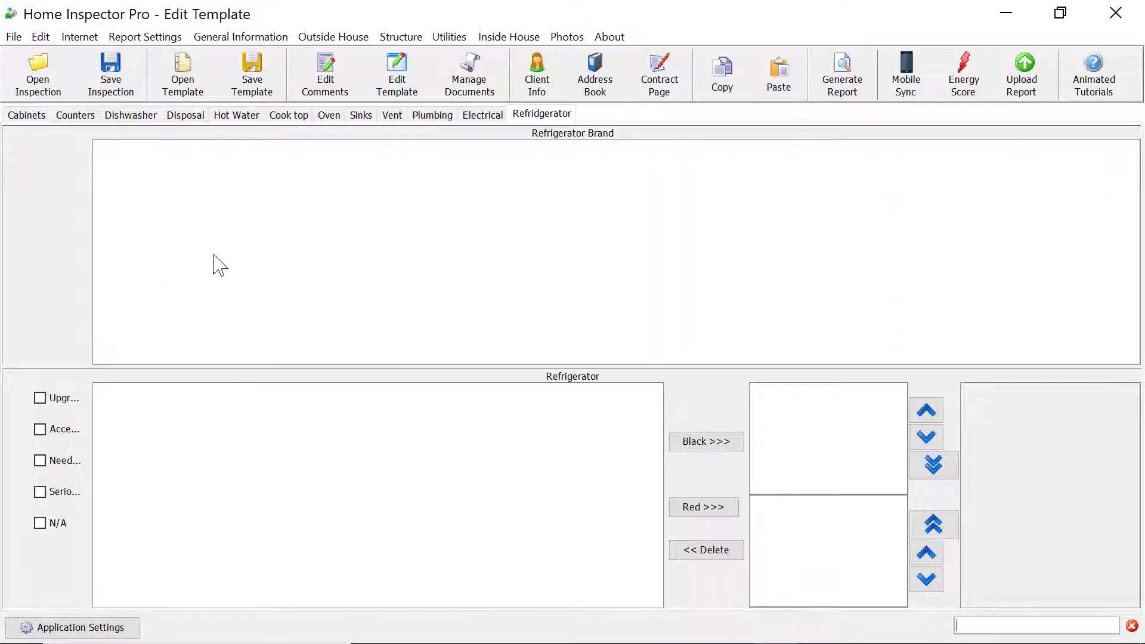
{"action": "left_click", "coordinate": [325, 77]}
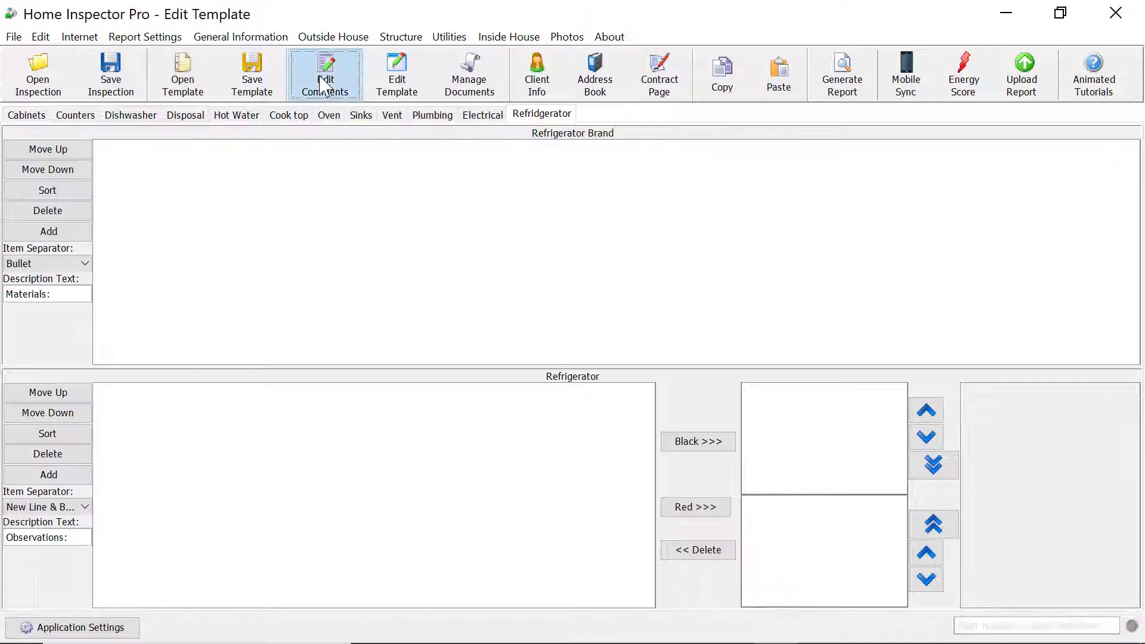
Step: Add GE and Samsung as entries in the Refrigerator Brand list
{"action": "left_click", "coordinate": [66, 233]}
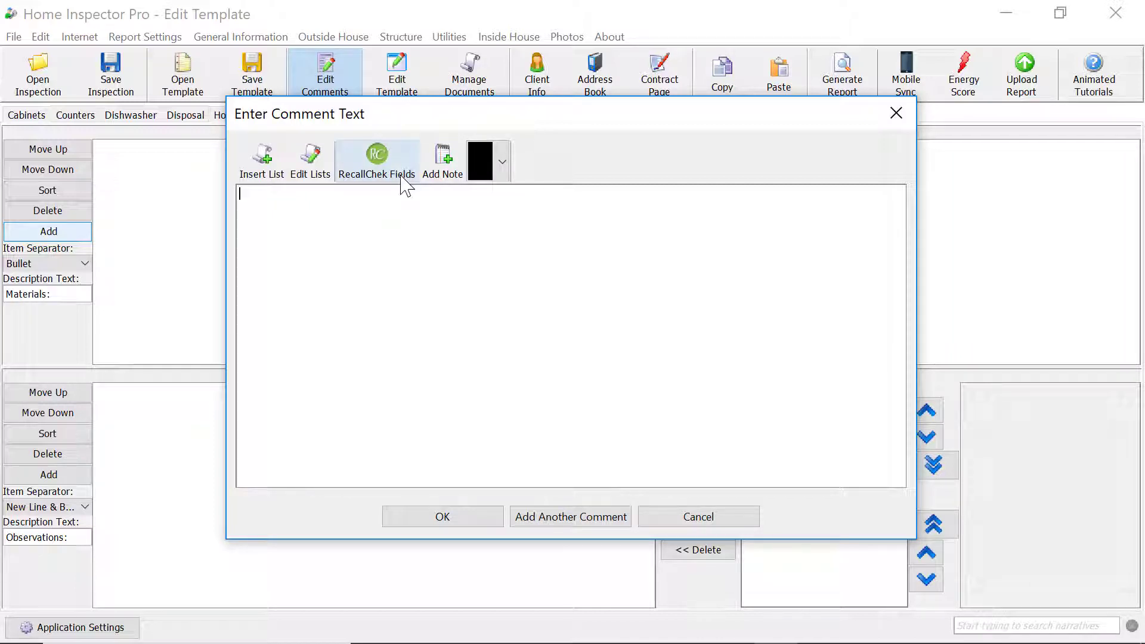
{"action": "left_click", "coordinate": [552, 519]}
{"action": "type", "text": "Samsung"}
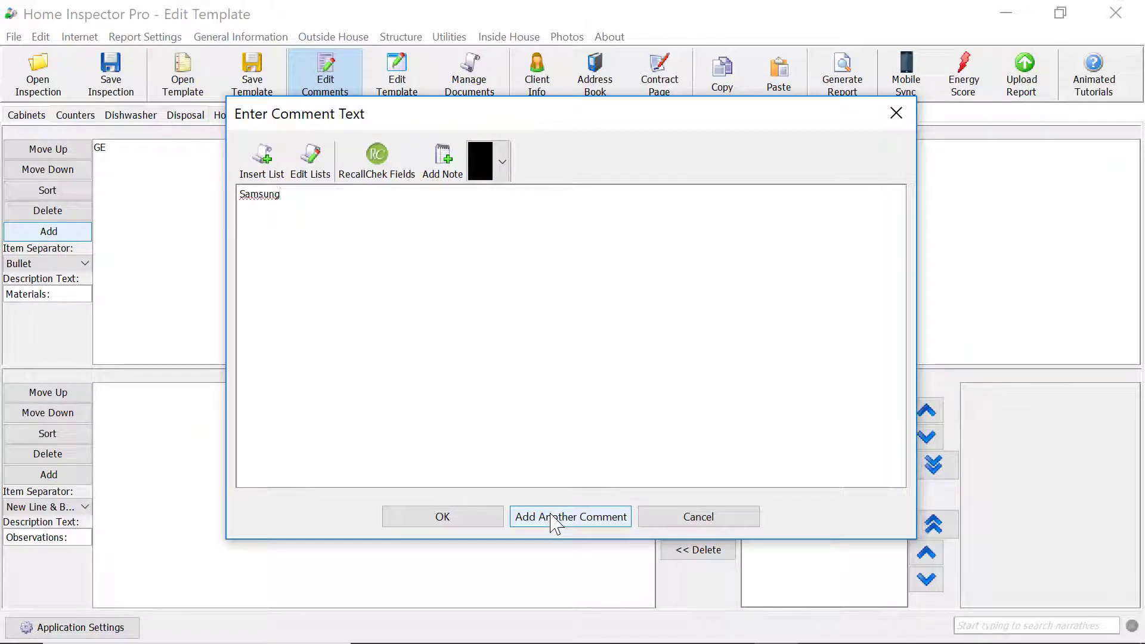
{"action": "left_click", "coordinate": [554, 517]}
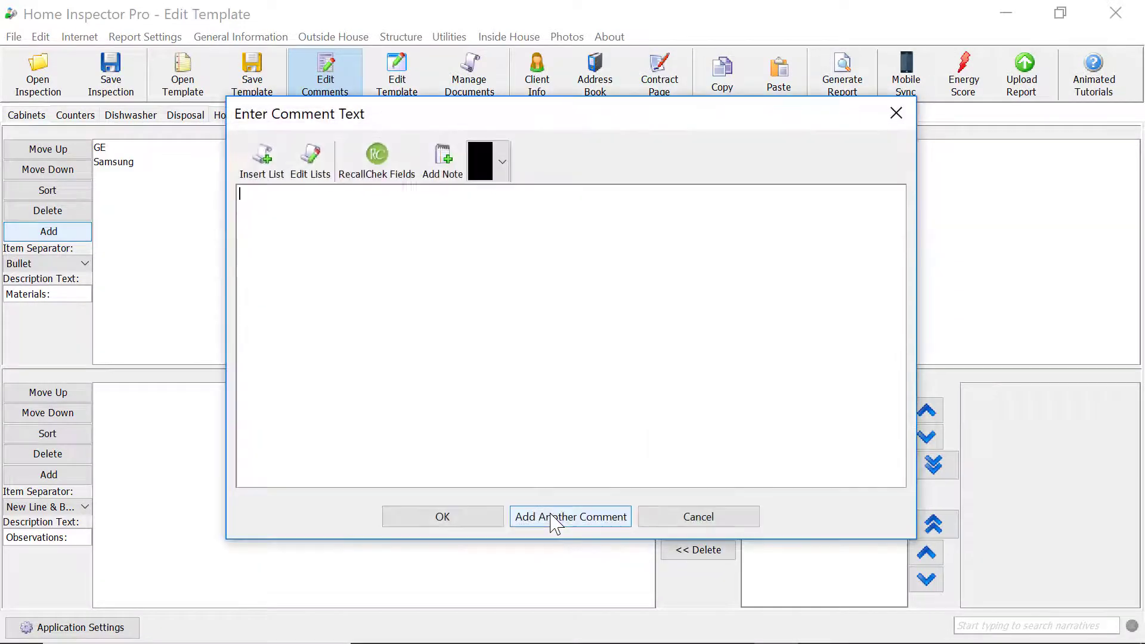
{"action": "left_click", "coordinate": [669, 519]}
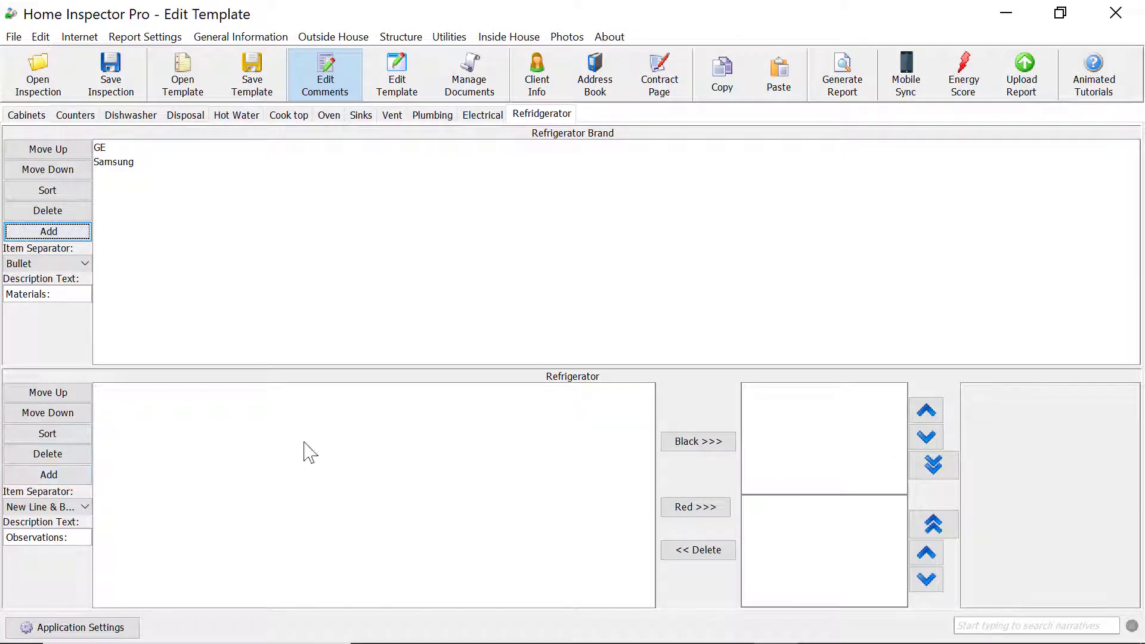
Step: Open the settings of the Kitchen template's 'Refridgerator' tab in the template editor
{"action": "left_click", "coordinate": [396, 87]}
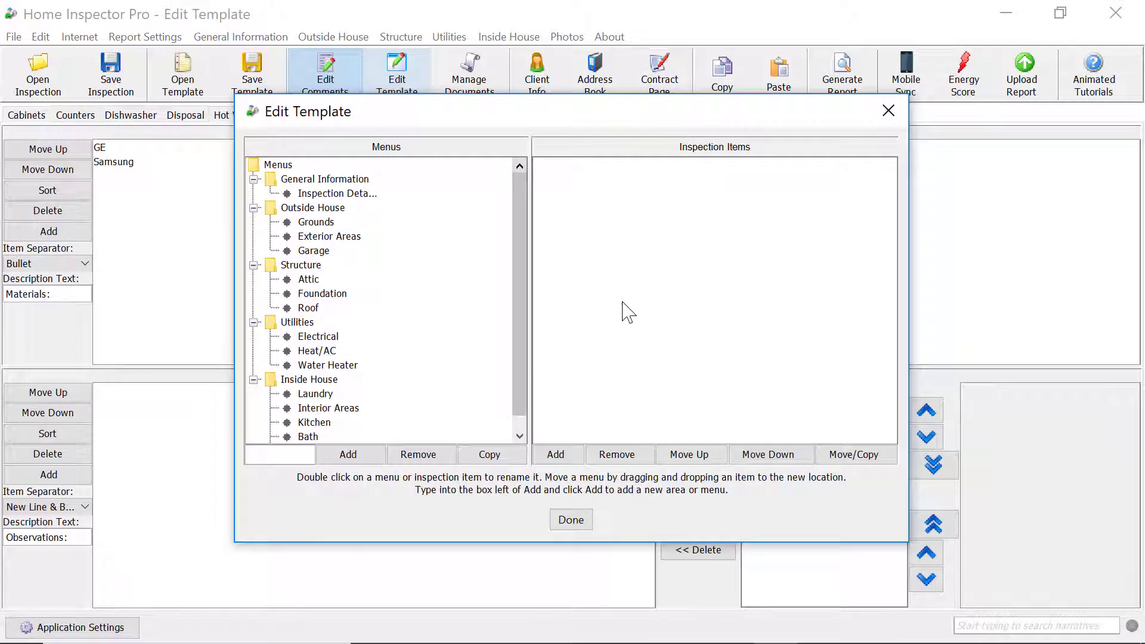
{"action": "left_click", "coordinate": [319, 424]}
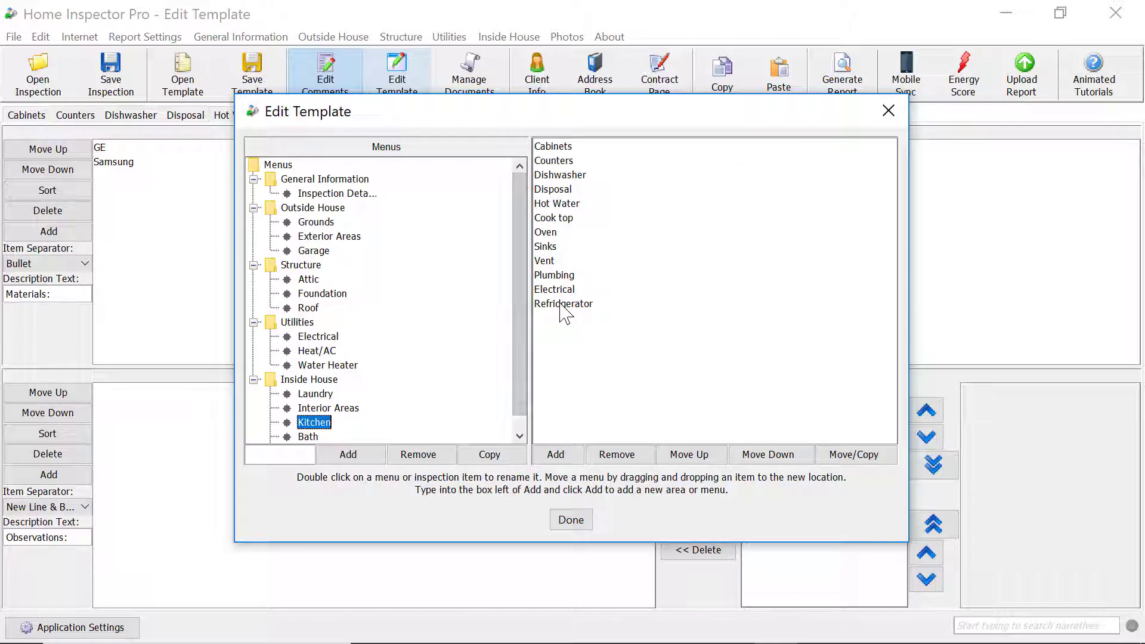
{"action": "double_click", "coordinate": [561, 305]}
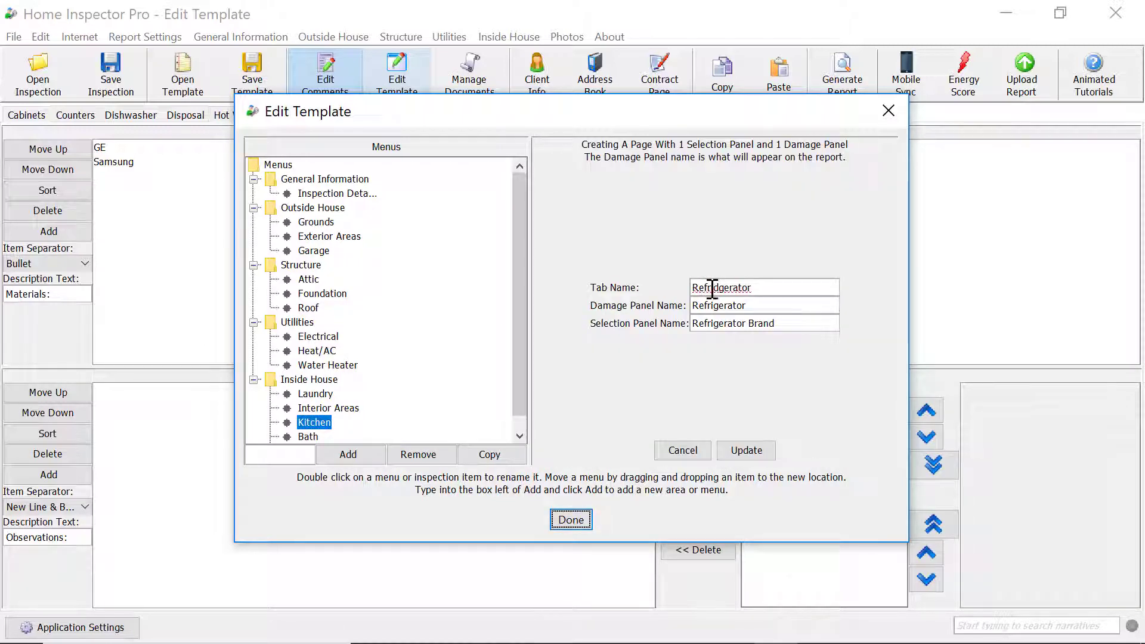
Step: Correct the tab name to 'Refrigerator' using the spelling suggestion, then finish with Done
{"action": "left_click", "coordinate": [734, 287]}
{"action": "right_click", "coordinate": [734, 287]}
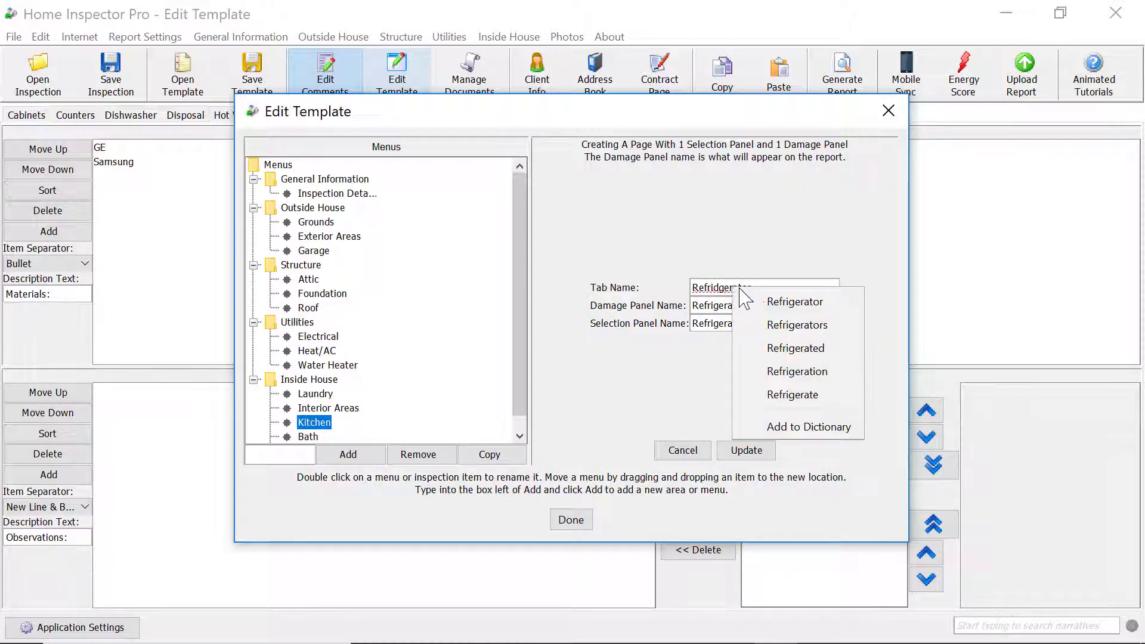
{"action": "left_click", "coordinate": [745, 298]}
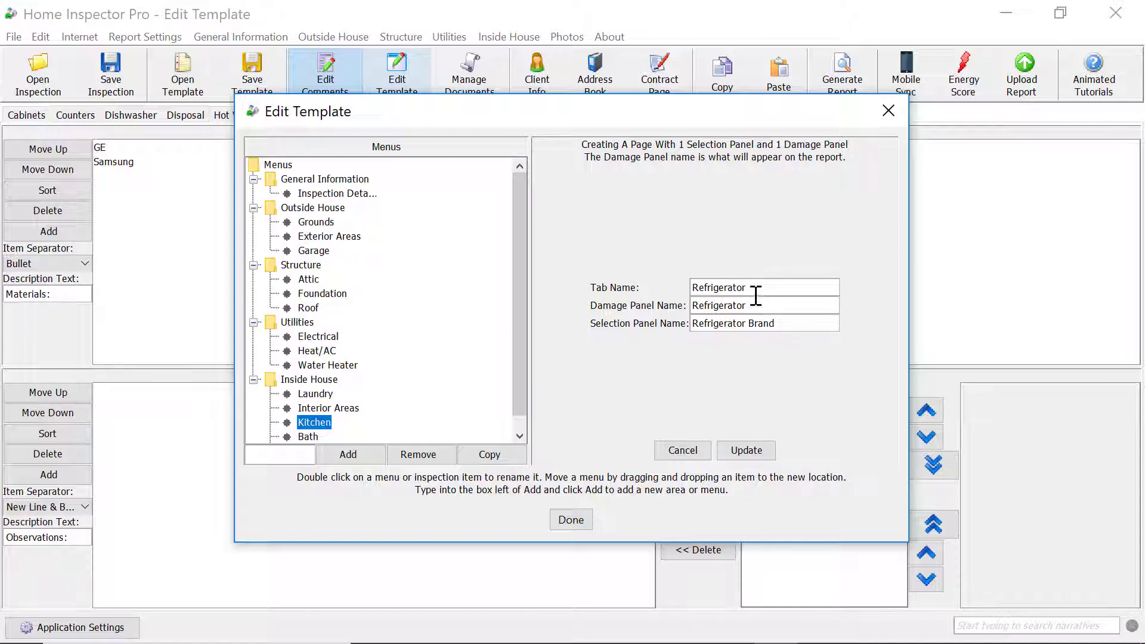
{"action": "left_click", "coordinate": [755, 302]}
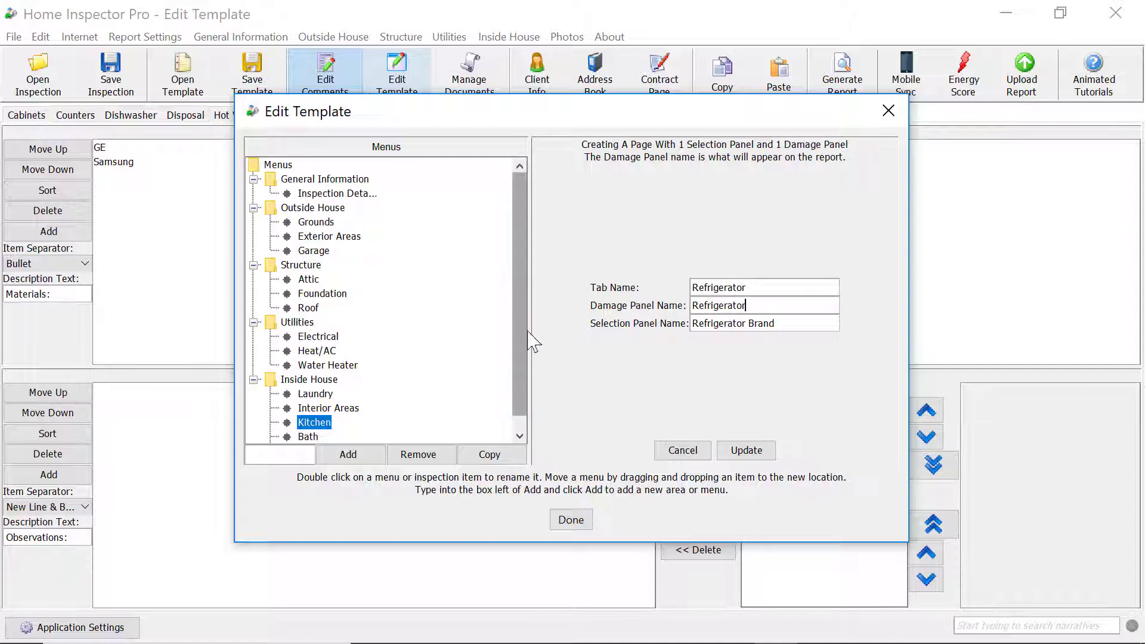
{"action": "left_click", "coordinate": [568, 523]}
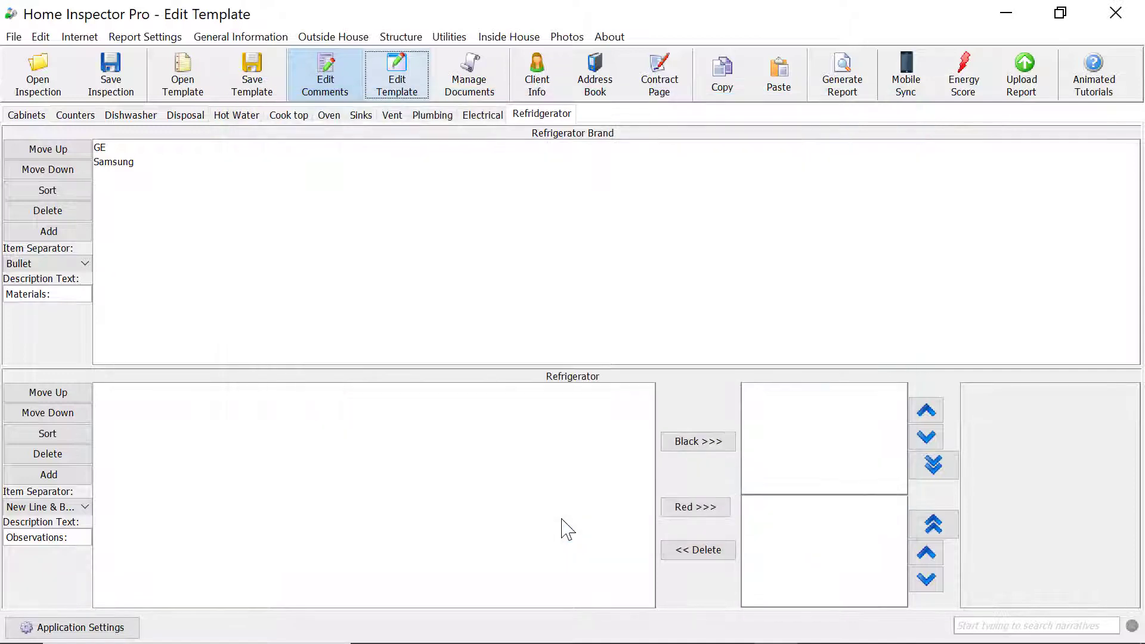